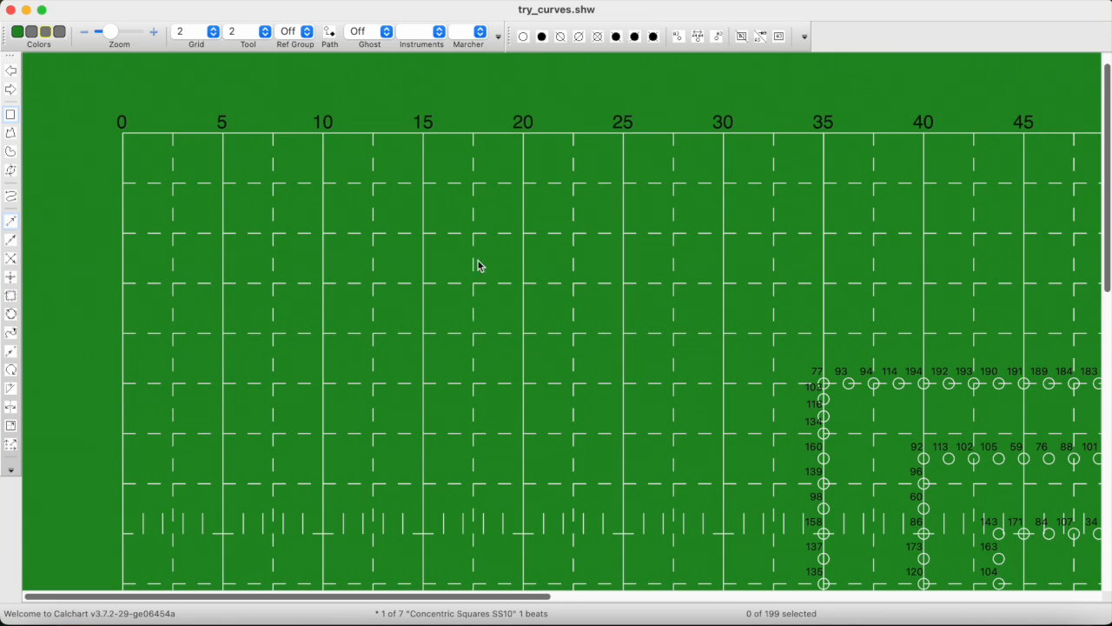
Try moving the corner group of marchers near the 35 and 40 yard lines up the field, and undo the move.
{"action": "left_click_drag", "start_coordinate": [745, 321], "coordinate": [947, 494]}
{"action": "left_click_drag", "start_coordinate": [924, 383], "coordinate": [869, 187]}
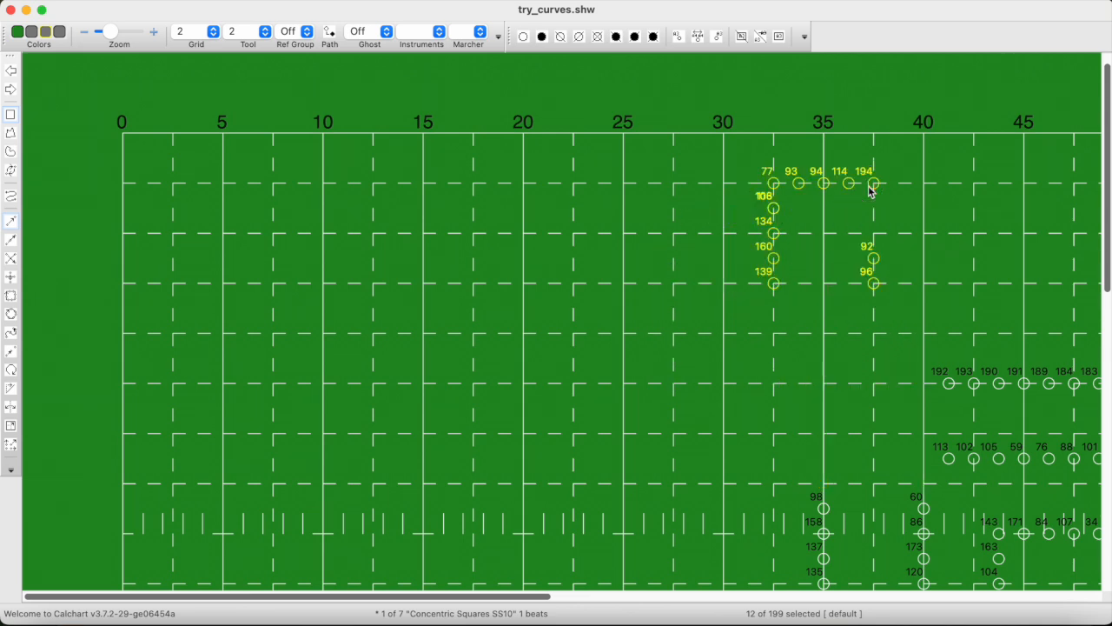
{"action": "key", "text": "super+z"}
{"action": "left_click", "coordinate": [611, 328]}
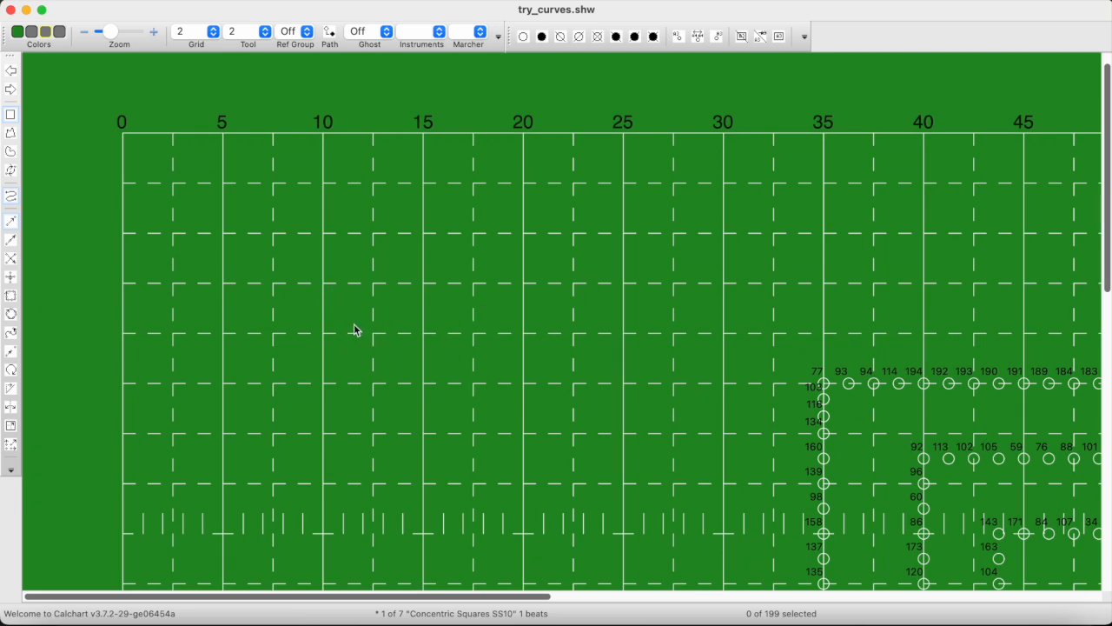
Draw a wave-shaped five-point curve from about the 11 to the 32 yard line in the empty upper field.
{"action": "left_click_drag", "start_coordinate": [347, 326], "coordinate": [579, 163]}
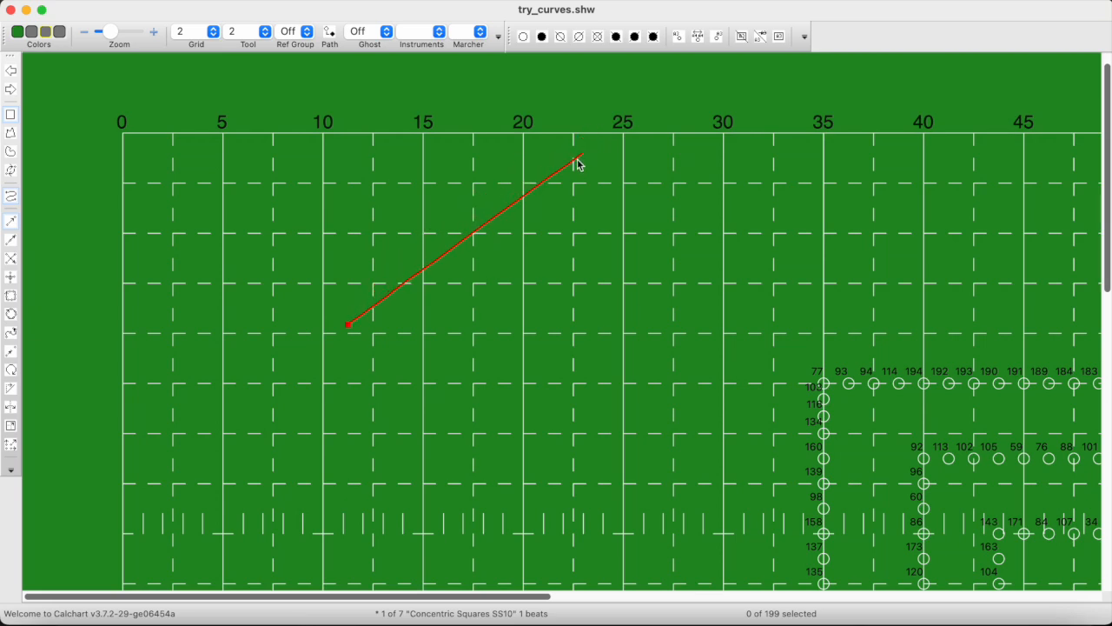
{"action": "left_click", "coordinate": [478, 164]}
{"action": "left_click", "coordinate": [558, 351]}
{"action": "left_click", "coordinate": [697, 170]}
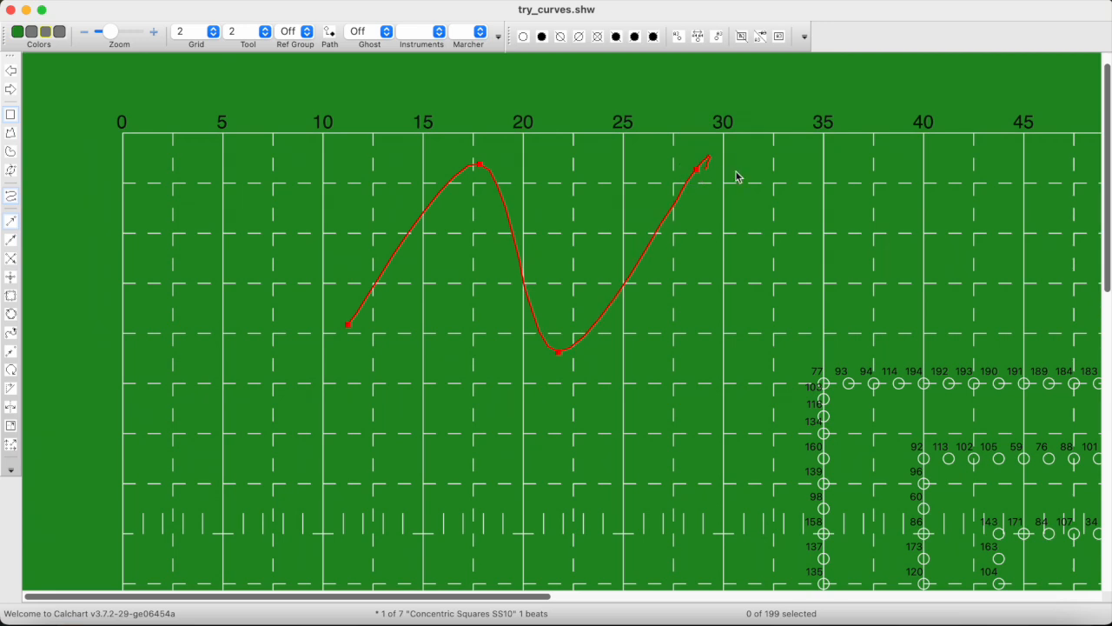
{"action": "double_click", "coordinate": [776, 315]}
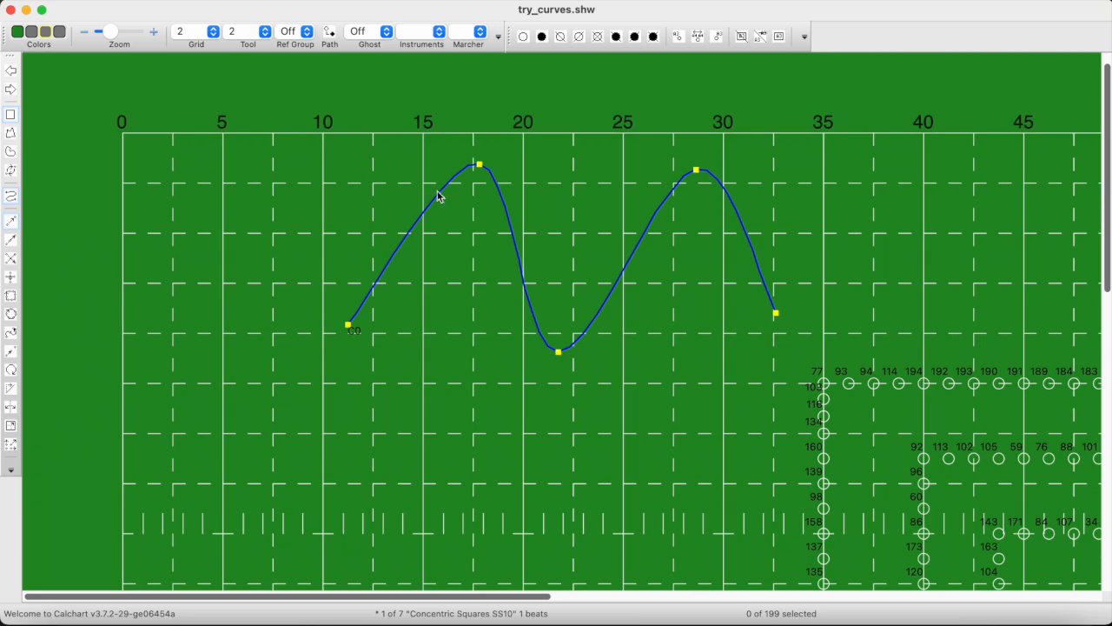
Reshape the curve by shifting it down the field, repositioning two control points, adding one between them, and deleting the tallest peak's point.
{"action": "left_click_drag", "start_coordinate": [437, 200], "coordinate": [433, 345]}
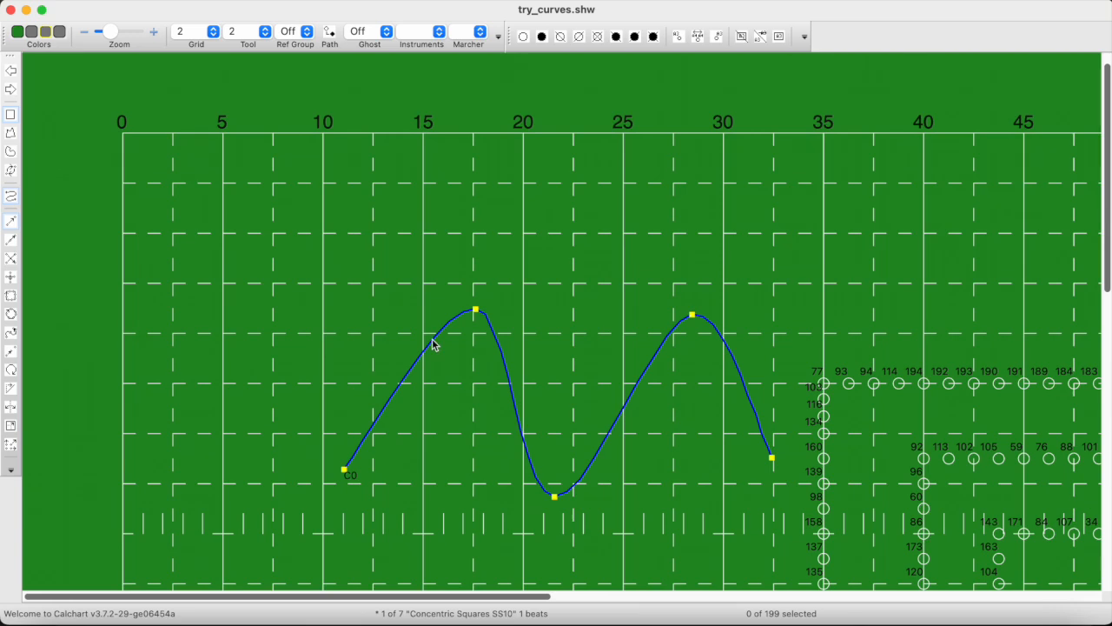
{"action": "left_click_drag", "start_coordinate": [477, 314], "coordinate": [440, 213]}
{"action": "left_click_drag", "start_coordinate": [556, 500], "coordinate": [603, 368]}
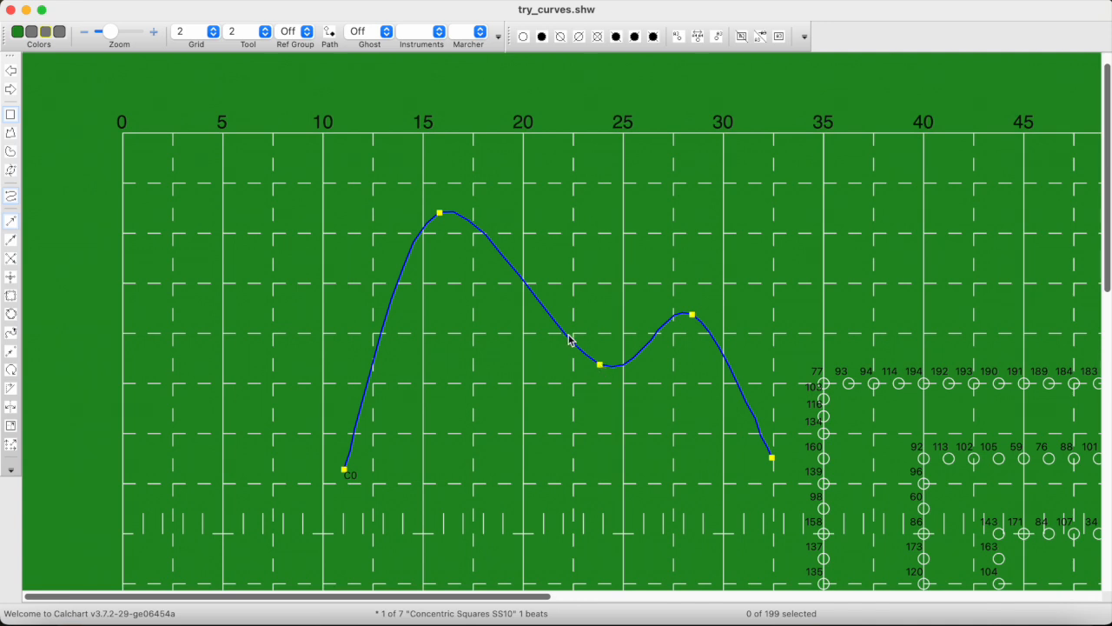
{"action": "left_click_drag", "start_coordinate": [530, 292], "coordinate": [458, 368]}
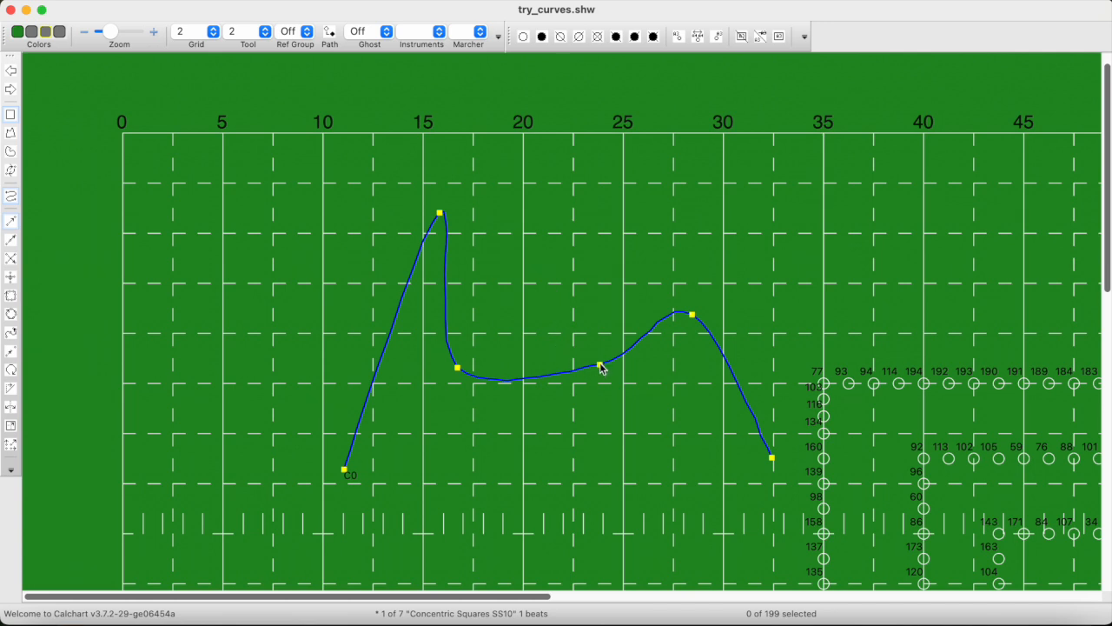
{"action": "left_click_drag", "start_coordinate": [442, 218], "coordinate": [452, 217]}
{"action": "key", "text": "Delete"}
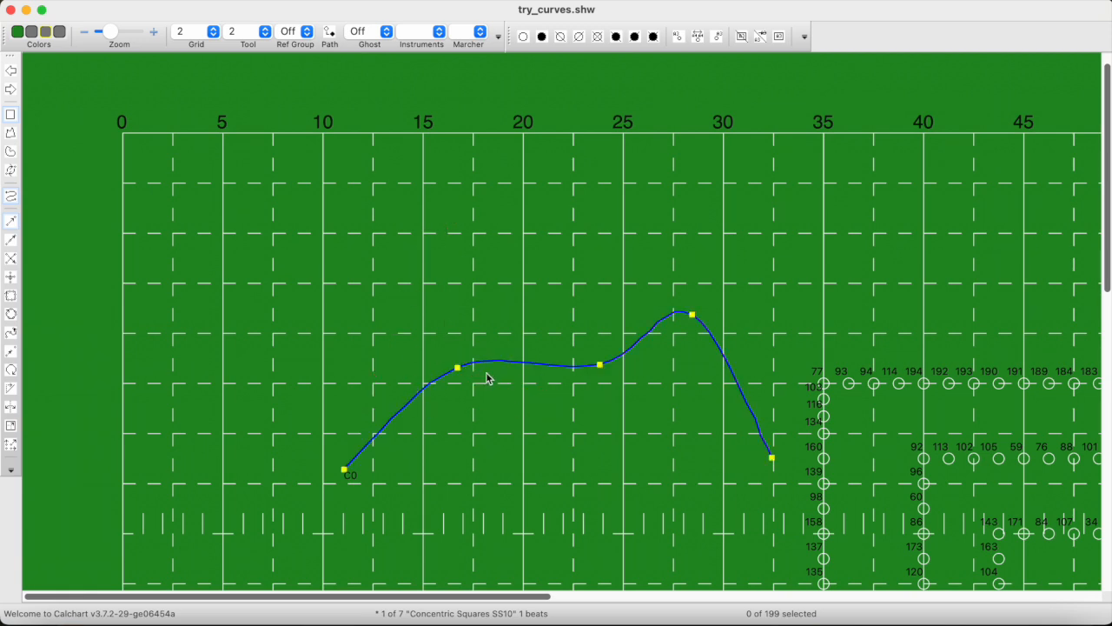
Shift the whole curve up the field and delete it.
{"action": "left_click_drag", "start_coordinate": [523, 366], "coordinate": [484, 242]}
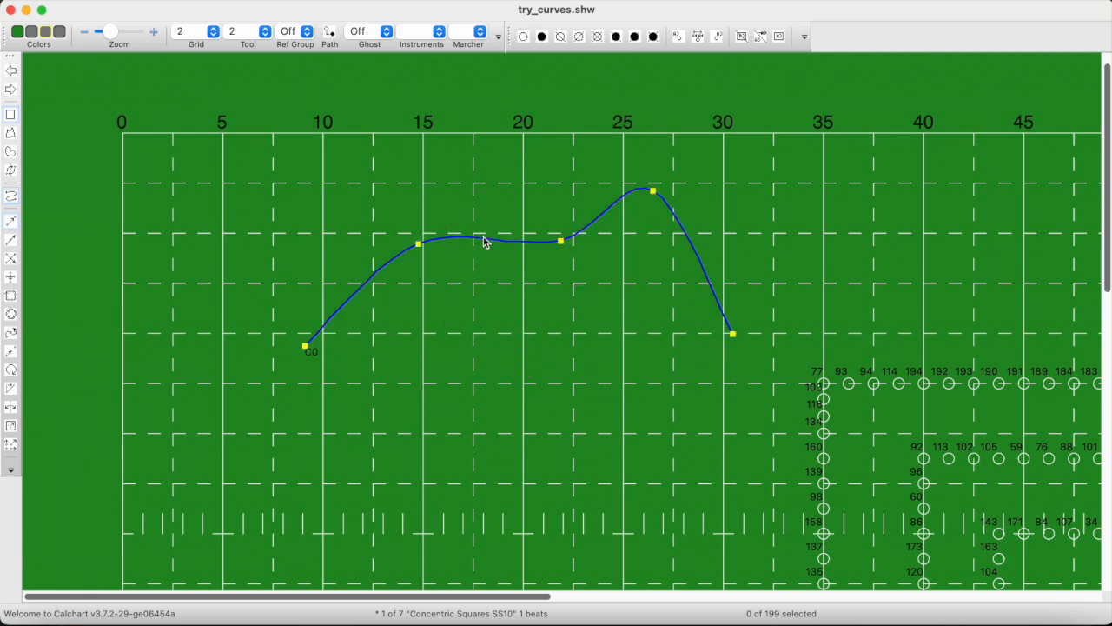
{"action": "left_click", "coordinate": [484, 242]}
{"action": "key", "text": "Delete"}
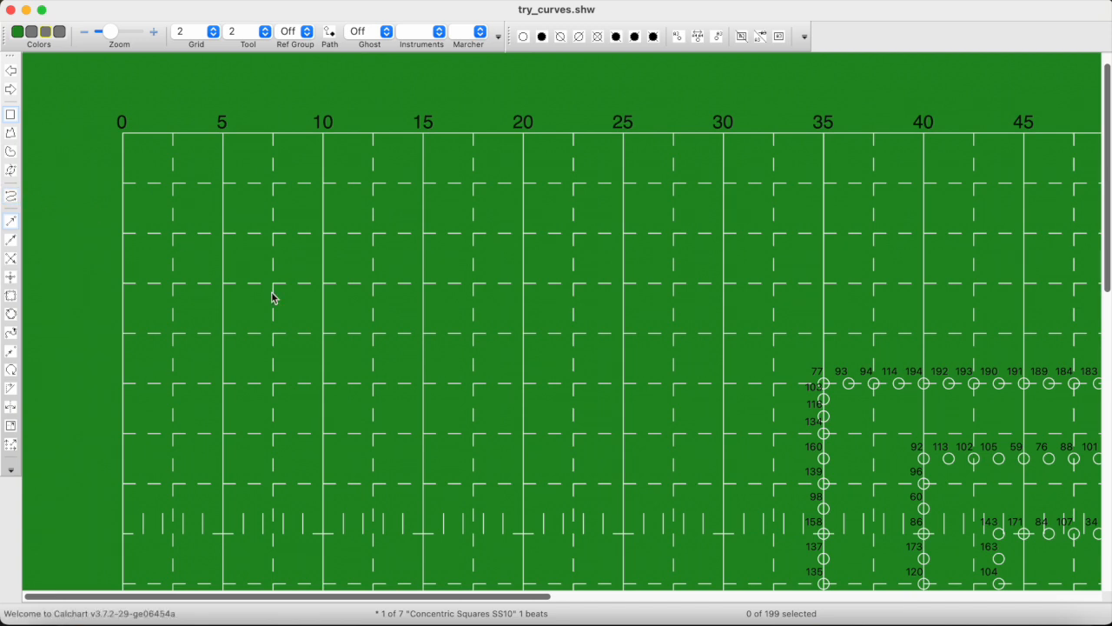
Draw a five-point wave curve from about the 8 to the 30 yard line, with peaks near the 13 and 25.
{"action": "left_click_drag", "start_coordinate": [387, 322], "coordinate": [873, 523]}
{"action": "left_click", "coordinate": [298, 279]}
{"action": "left_click", "coordinate": [10, 197]}
{"action": "mouse_move", "coordinate": [277, 334]}
{"action": "left_mouse_down"}
{"action": "mouse_move", "coordinate": [330, 188]}
{"action": "mouse_move", "coordinate": [382, 164]}
{"action": "left_mouse_up"}
{"action": "left_click", "coordinate": [491, 371]}
{"action": "left_click", "coordinate": [616, 176]}
{"action": "double_click", "coordinate": [719, 275]}
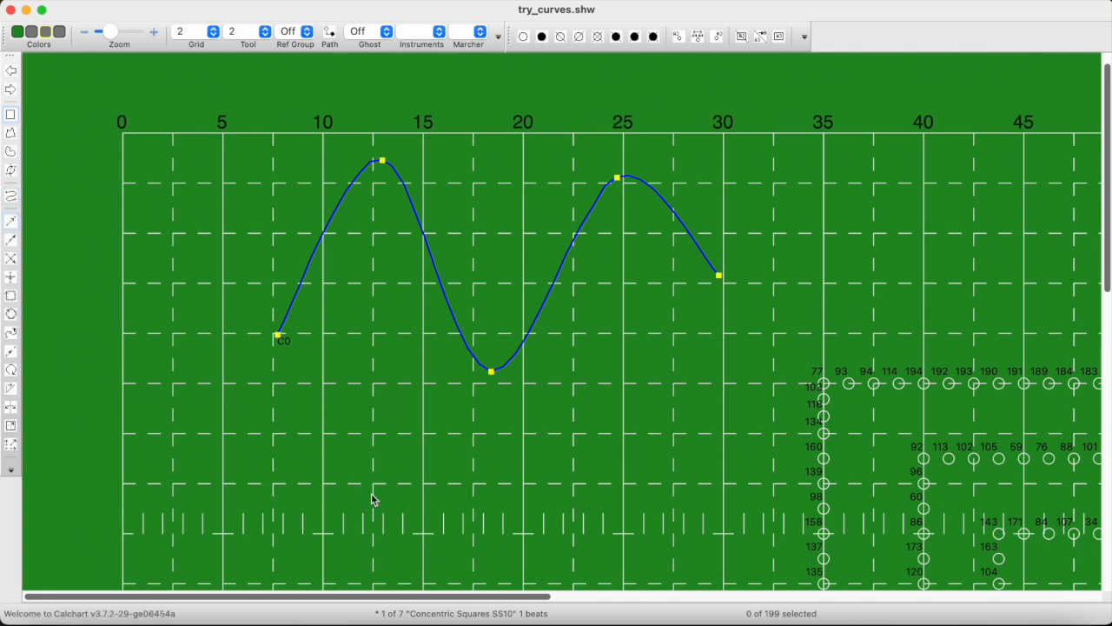
Draw a nearly horizontal two-point curve below the wave, from about the 10 to the 24 yard line.
{"action": "left_click", "coordinate": [11, 197]}
{"action": "left_click", "coordinate": [331, 483]}
{"action": "double_click", "coordinate": [610, 498]}
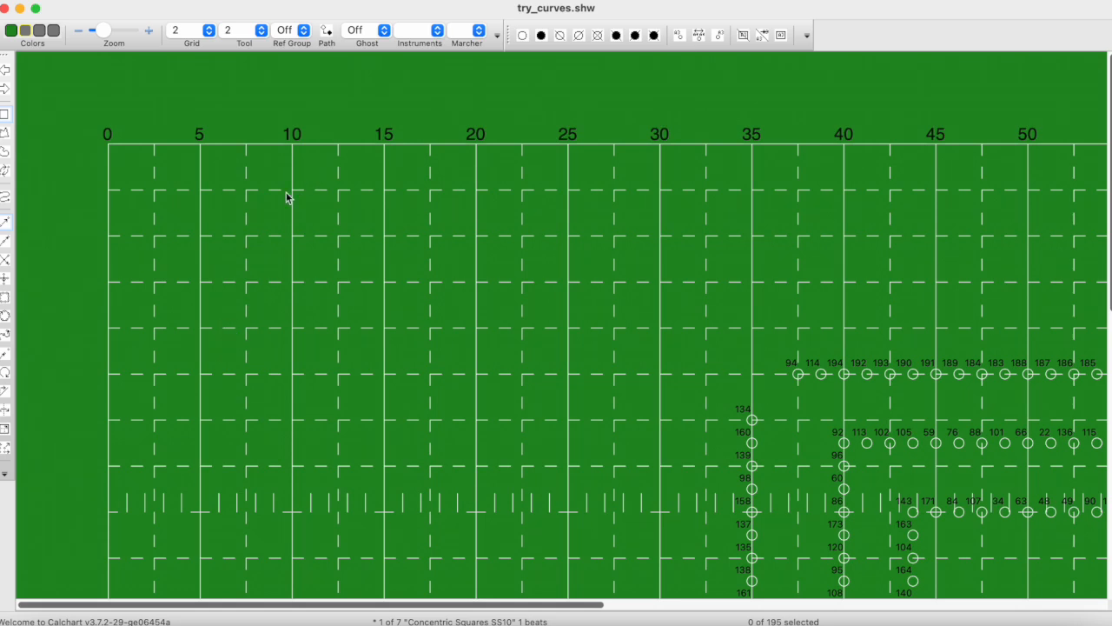
{"action": "left_click", "coordinate": [5, 196]}
{"action": "left_click", "coordinate": [217, 374]}
{"action": "left_click", "coordinate": [385, 200]}
{"action": "left_click", "coordinate": [528, 468]}
{"action": "key", "text": "Escape"}
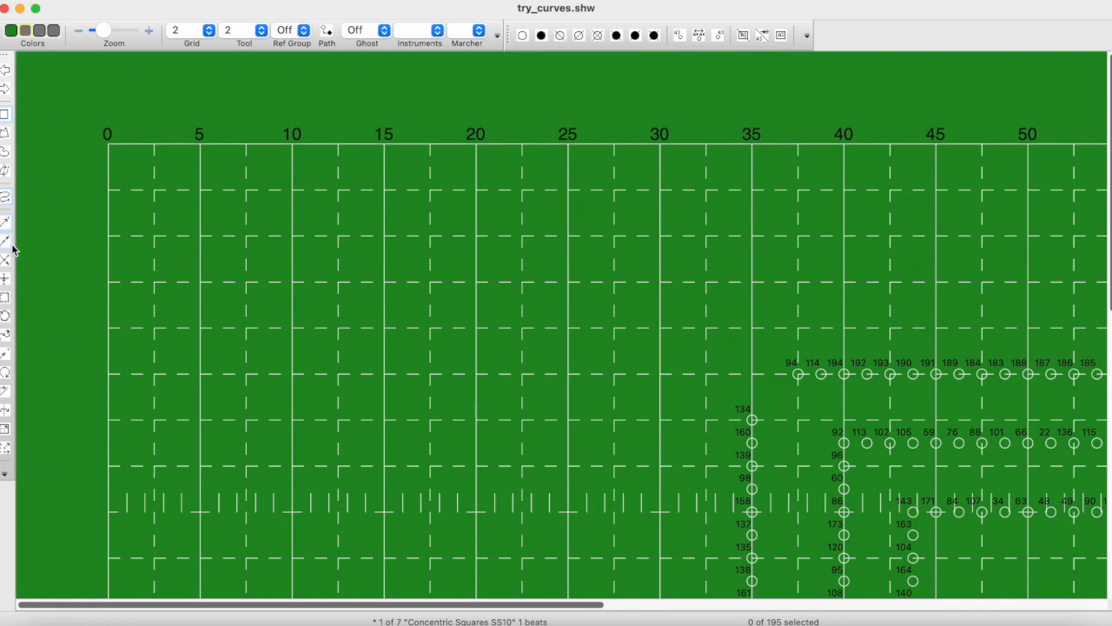
Draw a five-point wave curve between about the 12 and 26 yard lines, and delete it.
{"action": "left_click", "coordinate": [442, 225]}
{"action": "left_click", "coordinate": [514, 402]}
{"action": "left_click", "coordinate": [590, 280]}
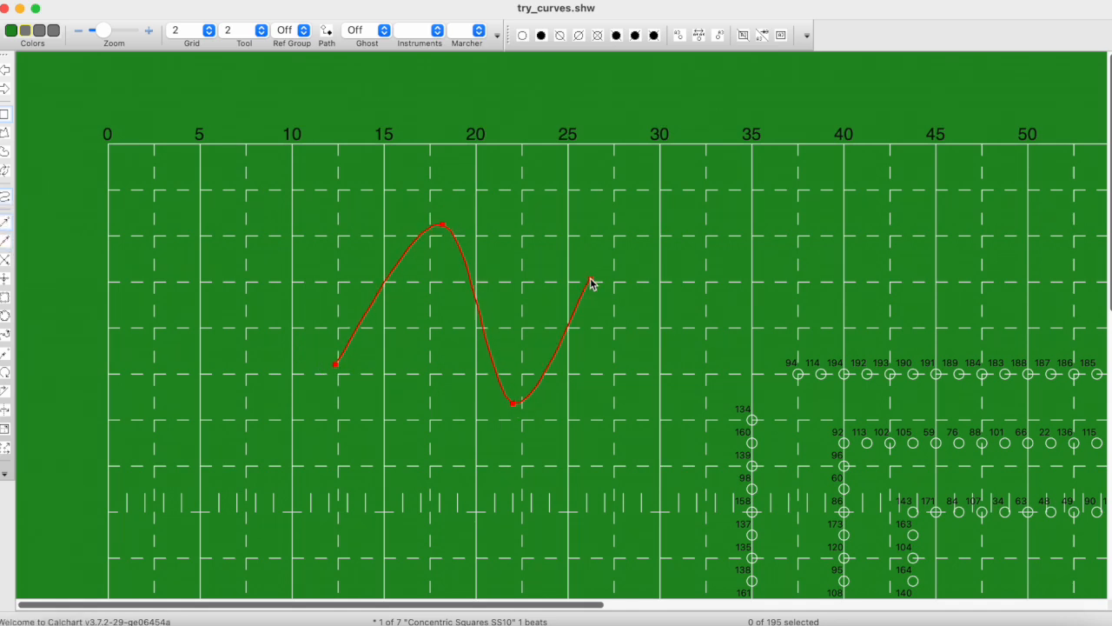
{"action": "double_click", "coordinate": [583, 336]}
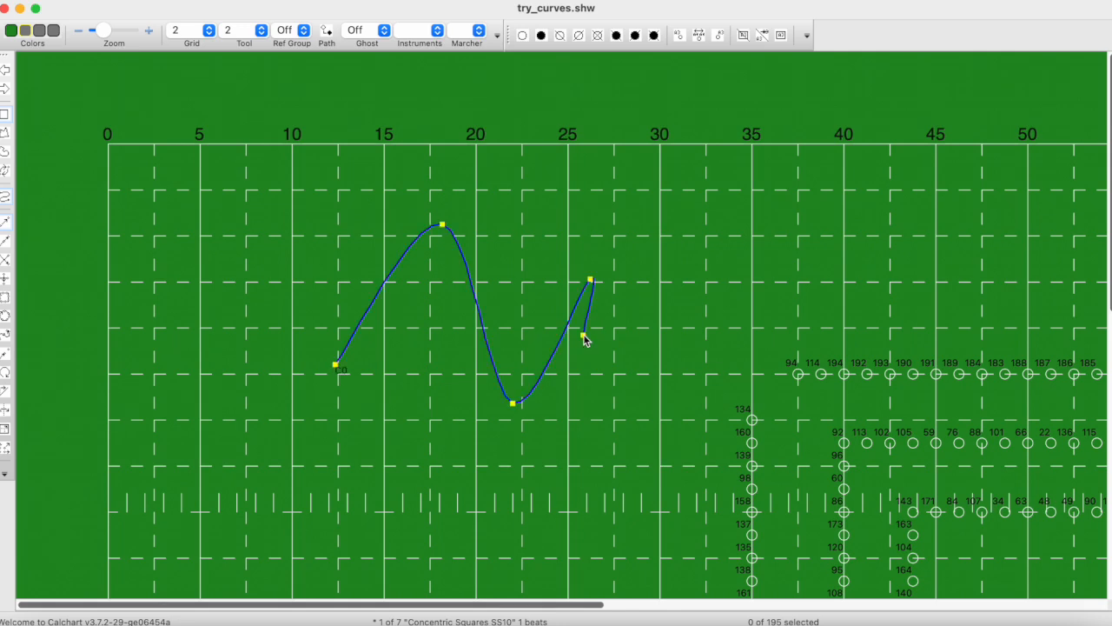
{"action": "left_click", "coordinate": [586, 334]}
{"action": "key", "text": "BackSpace"}
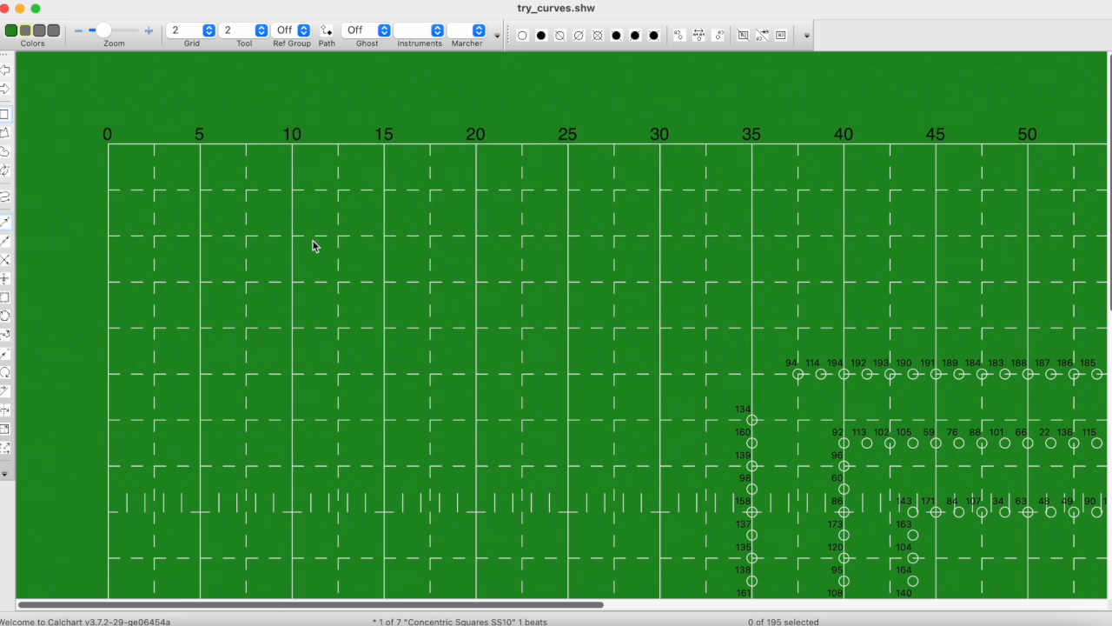
{"action": "left_click", "coordinate": [5, 197]}
{"action": "left_click", "coordinate": [243, 369]}
{"action": "left_click", "coordinate": [366, 223]}
{"action": "left_click", "coordinate": [486, 388]}
{"action": "left_click", "coordinate": [502, 265]}
{"action": "key", "text": "Escape"}
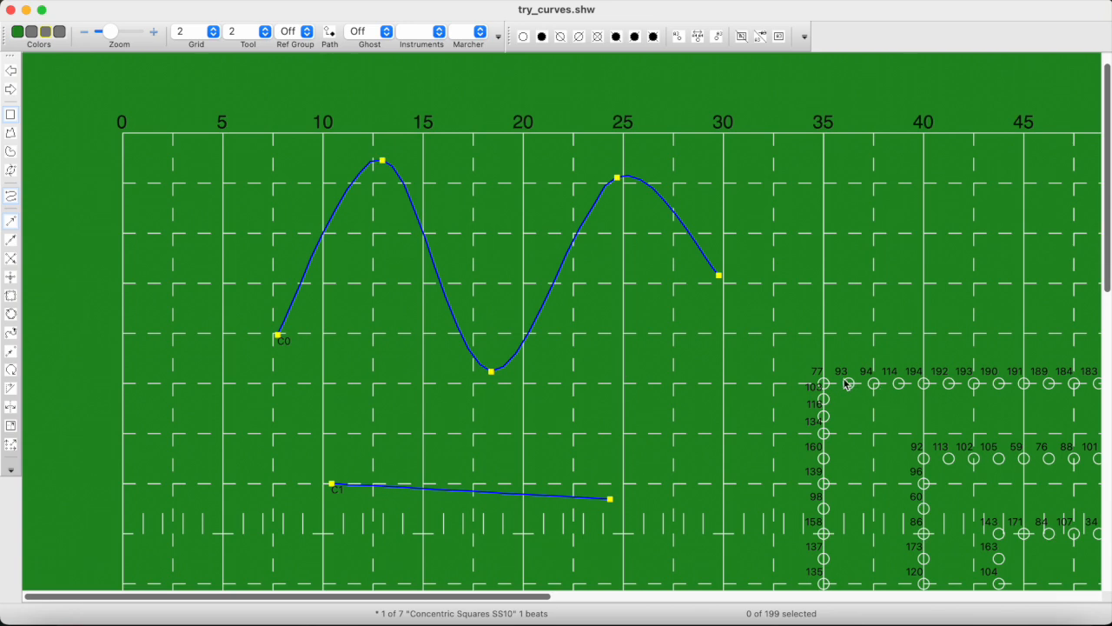
Place marcher 77 on the wave curve C0.
{"action": "left_click_drag", "start_coordinate": [803, 355], "coordinate": [882, 447]}
{"action": "left_click", "coordinate": [882, 446]}
{"action": "left_click_drag", "start_coordinate": [823, 384], "coordinate": [566, 260]}
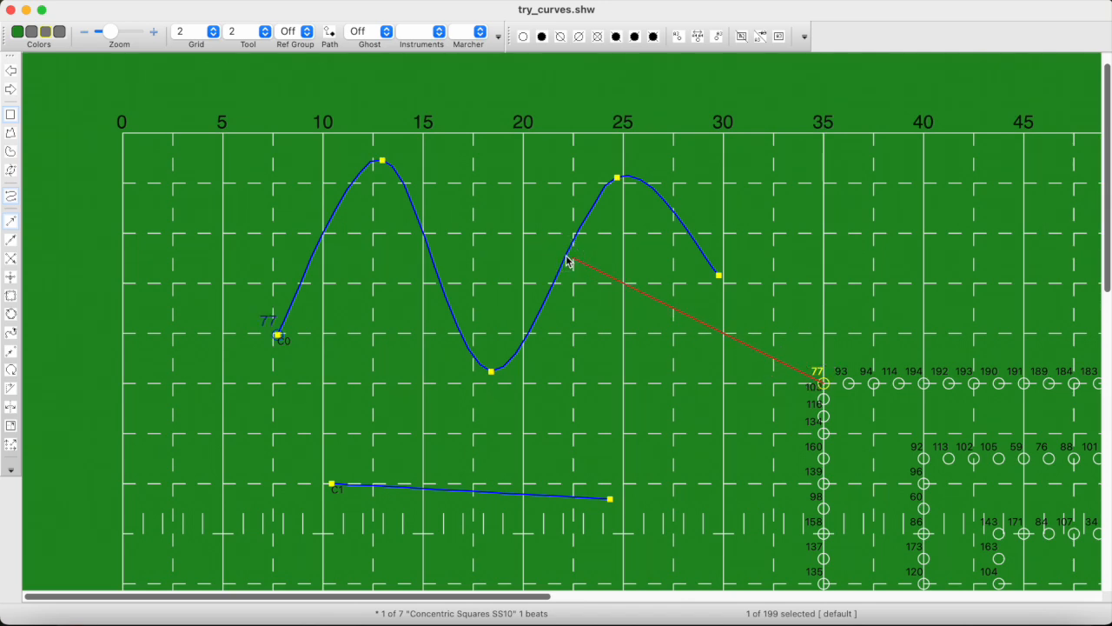
{"action": "mouse_move", "coordinate": [567, 260]}
{"action": "left_mouse_down"}
{"action": "mouse_move", "coordinate": [599, 304]}
{"action": "mouse_move", "coordinate": [570, 257]}
{"action": "left_mouse_up"}
Place marcher 103 on the wave curve C0 alongside marcher 77.
{"action": "left_click_drag", "start_coordinate": [825, 399], "coordinate": [765, 380]}
{"action": "key", "text": "super+z"}
{"action": "left_click", "coordinate": [756, 349]}
{"action": "left_click", "coordinate": [823, 396]}
{"action": "left_click_drag", "start_coordinate": [824, 398], "coordinate": [575, 250]}
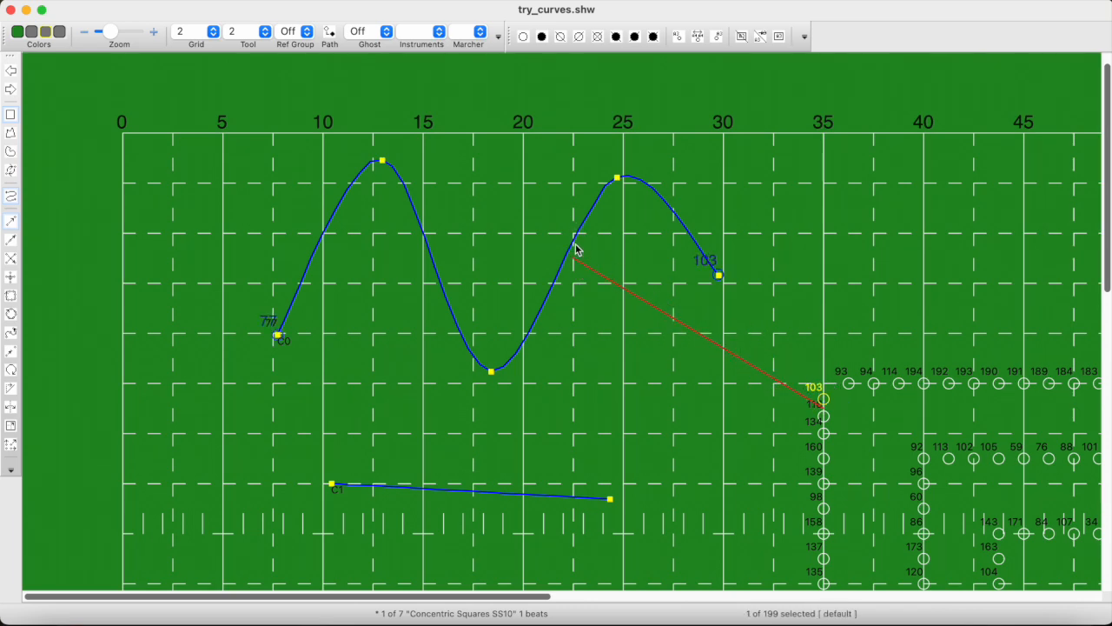
{"action": "left_click_drag", "start_coordinate": [576, 249], "coordinate": [576, 250]}
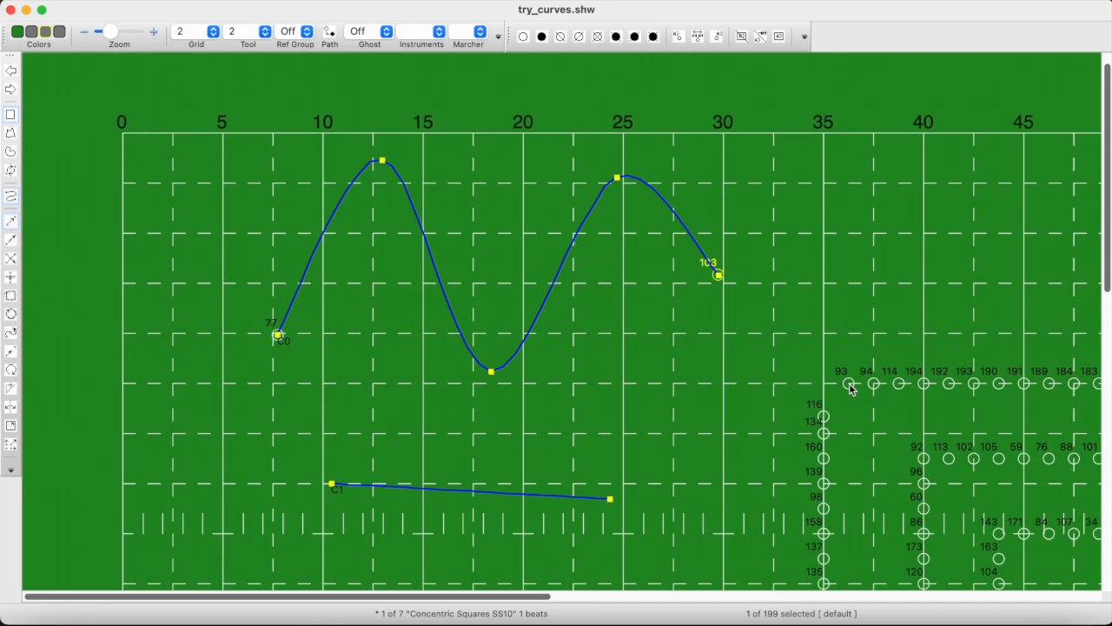
Place marcher 93 on the wave curve C0 and clear the selection.
{"action": "left_click", "coordinate": [770, 348]}
{"action": "left_click_drag", "start_coordinate": [855, 387], "coordinate": [550, 301]}
{"action": "left_click", "coordinate": [608, 376]}
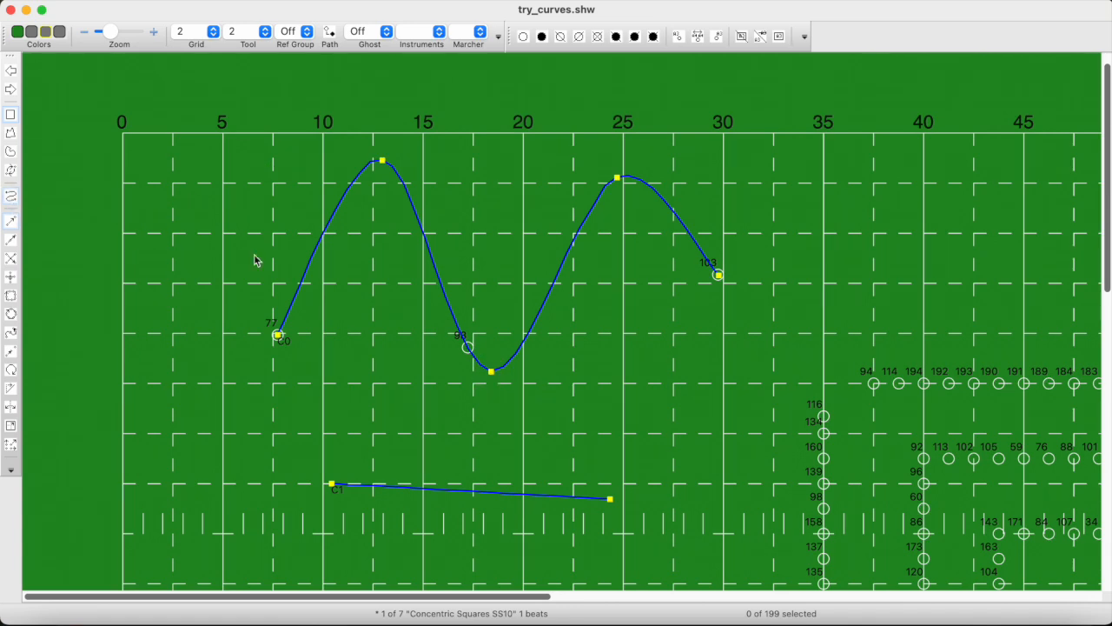
Reshape curve C0 by repositioning its trough and first-peak control points, and shift the whole curve slightly down the field.
{"action": "left_click_drag", "start_coordinate": [491, 371], "coordinate": [628, 316]}
{"action": "left_click_drag", "start_coordinate": [499, 227], "coordinate": [489, 269]}
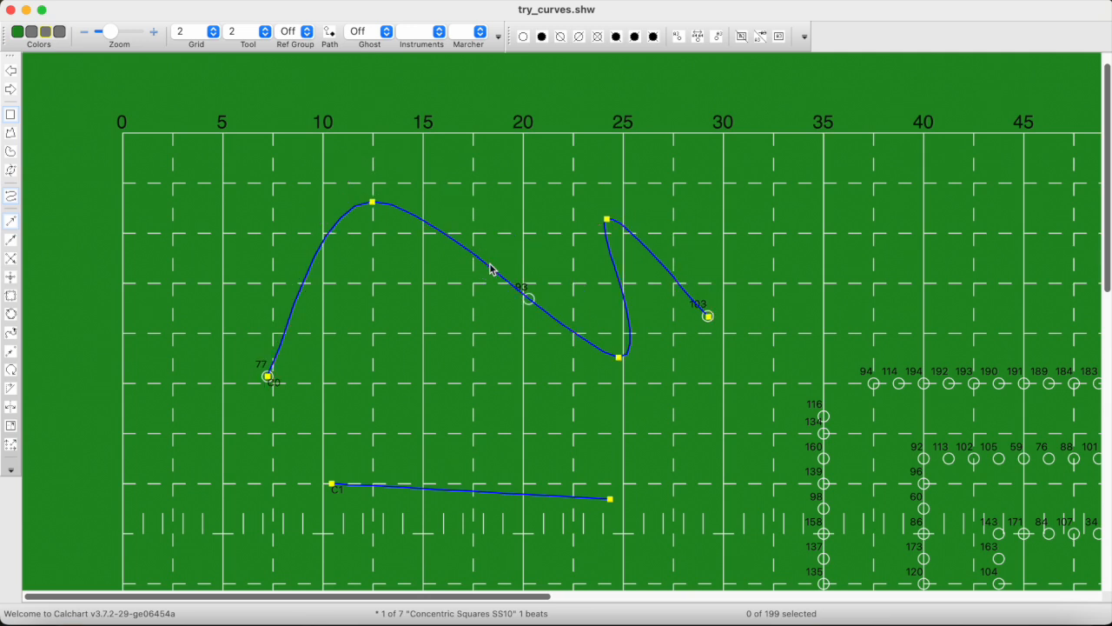
{"action": "left_click_drag", "start_coordinate": [373, 203], "coordinate": [434, 331]}
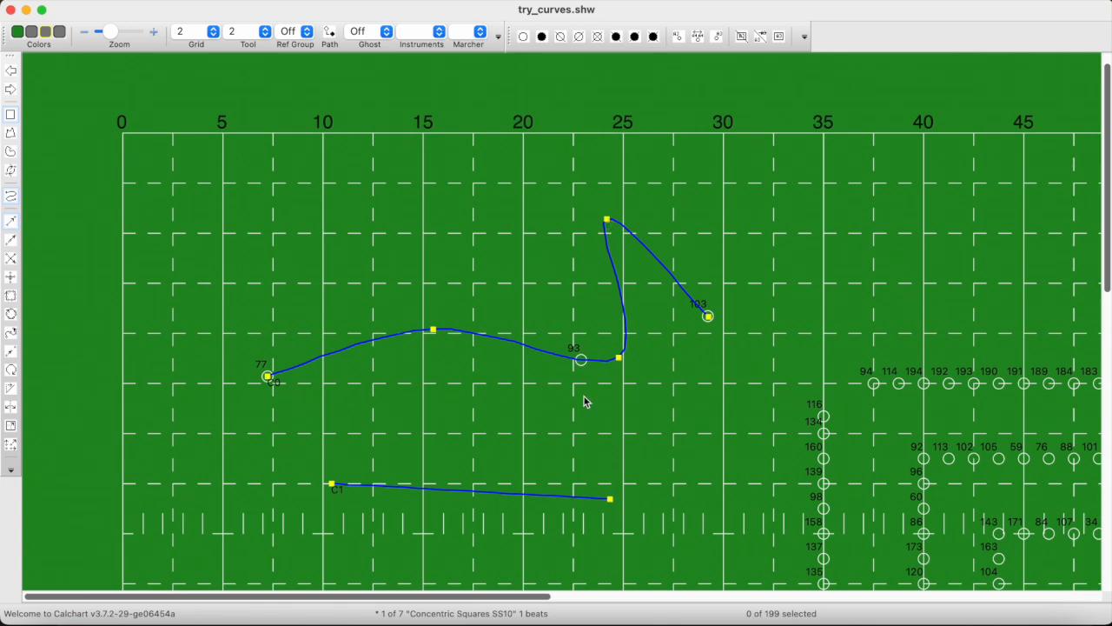
Leave curve drawing, try moving marcher 93 off curve C0, and undo the move.
{"action": "left_click", "coordinate": [12, 202]}
{"action": "left_click_drag", "start_coordinate": [581, 359], "coordinate": [573, 315]}
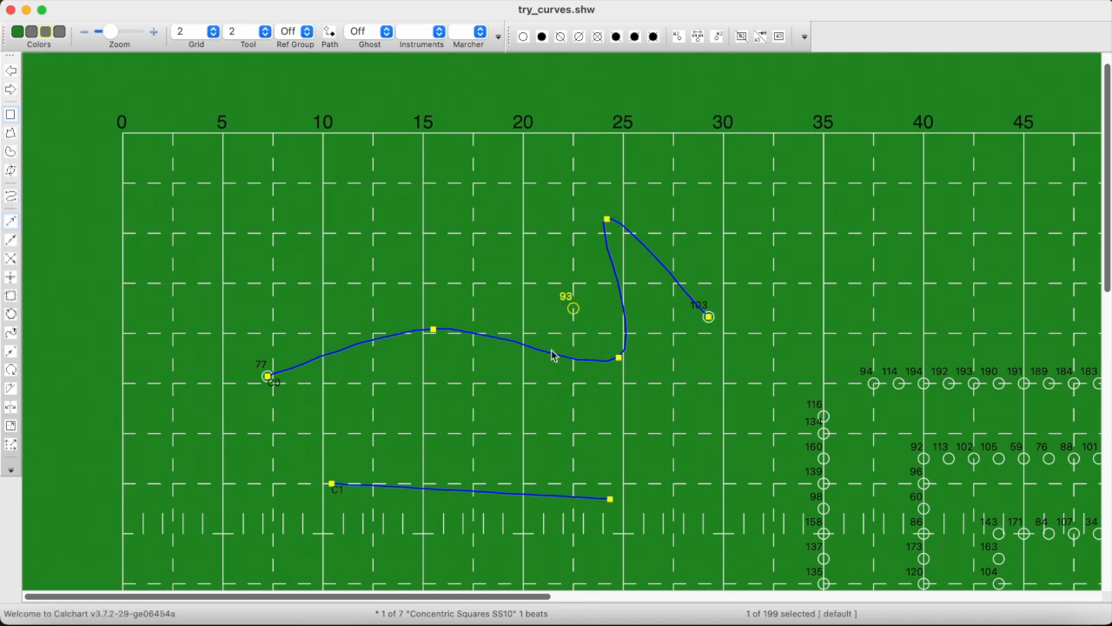
{"action": "key", "text": "super+z"}
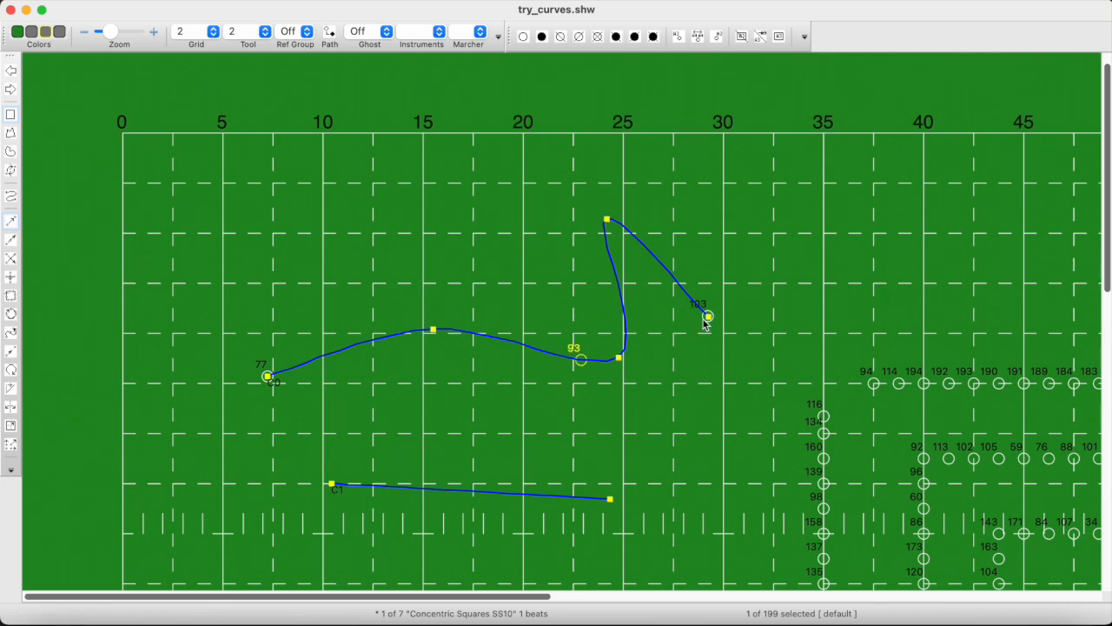
Place marcher 116 on curve C0 and clear the selection.
{"action": "left_click_drag", "start_coordinate": [821, 415], "coordinate": [507, 344]}
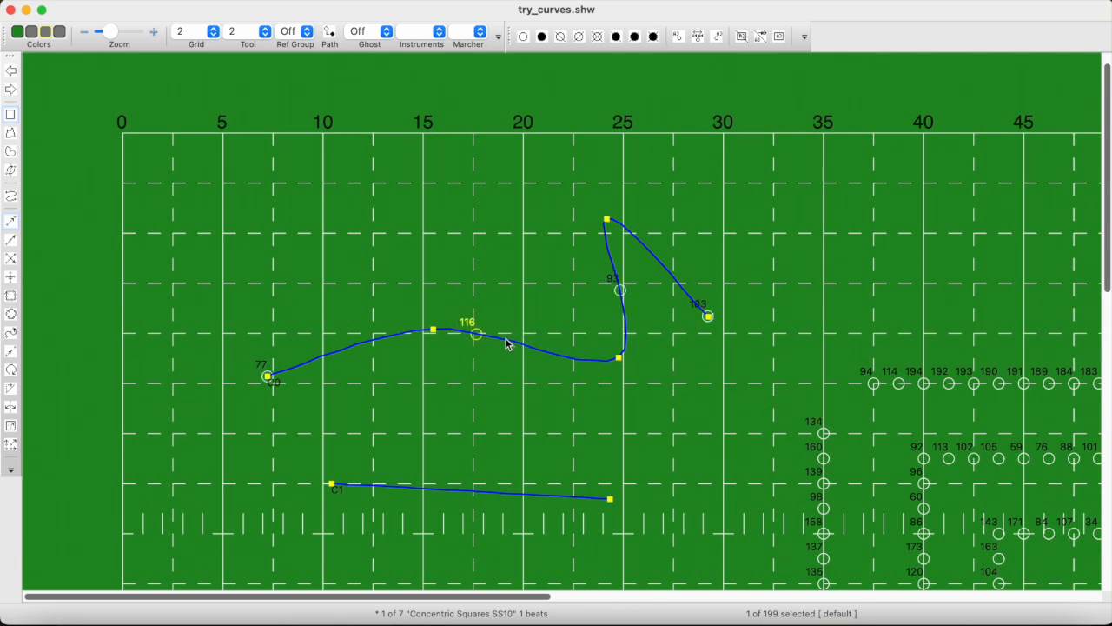
{"action": "left_click", "coordinate": [684, 402]}
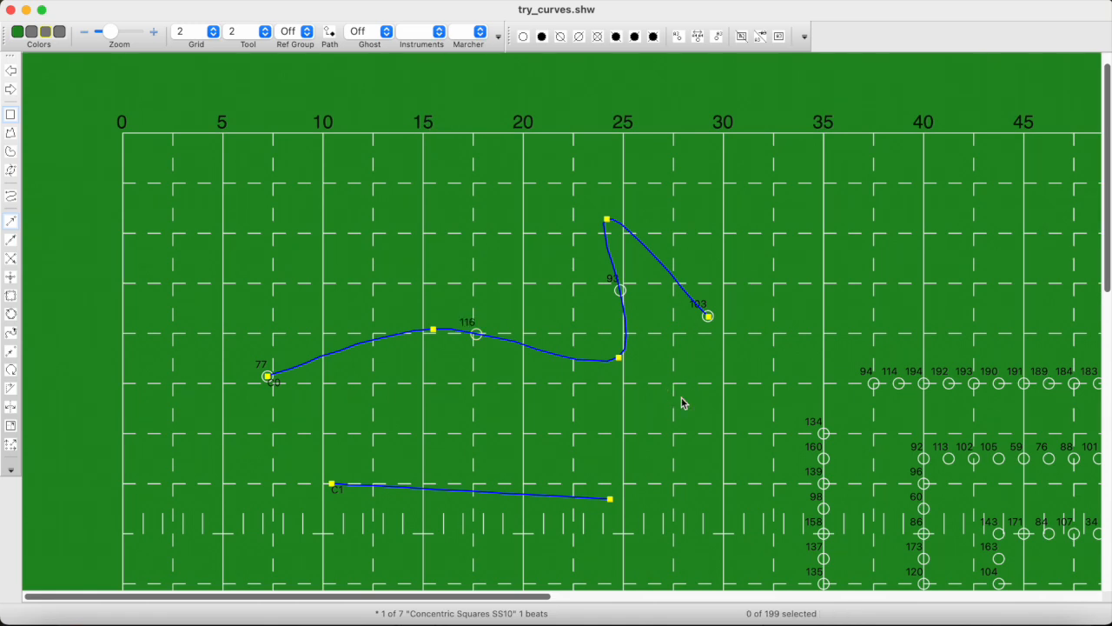
Move marcher 93 off curve C0 to the 20 yard line, and return it to the curve.
{"action": "left_click", "coordinate": [623, 294]}
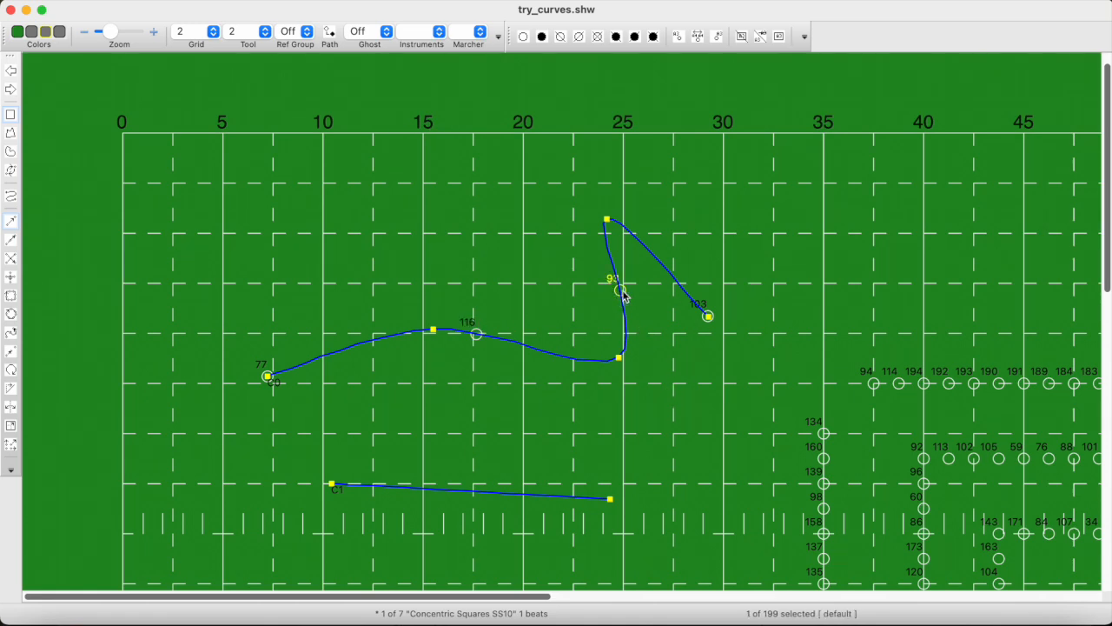
{"action": "left_click_drag", "start_coordinate": [623, 294], "coordinate": [522, 282]}
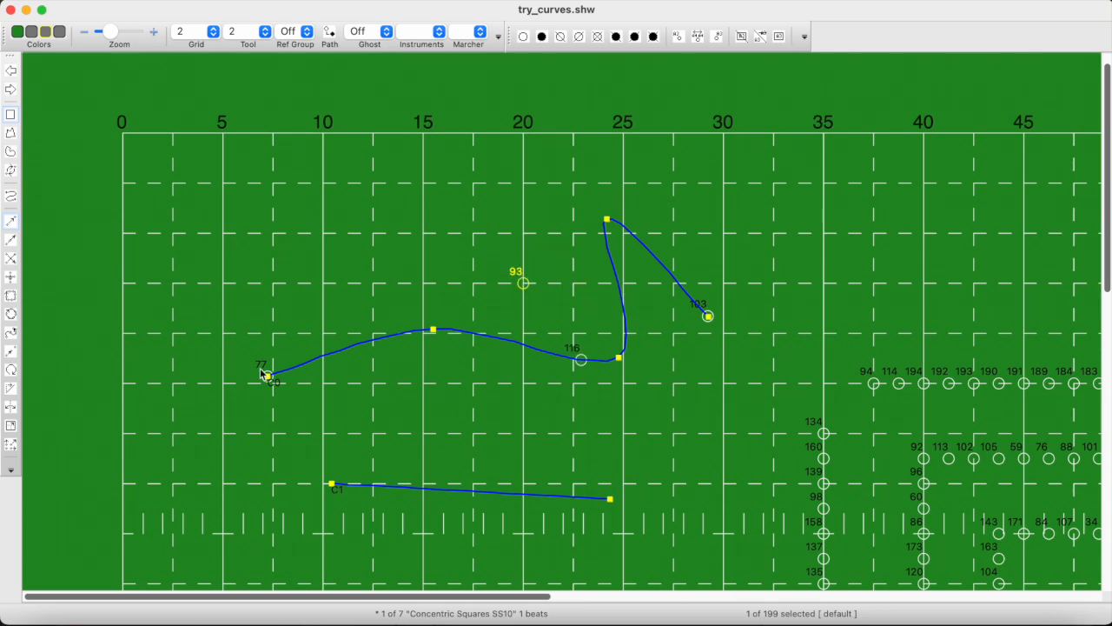
{"action": "left_click", "coordinate": [573, 271]}
{"action": "left_click", "coordinate": [524, 283]}
{"action": "left_click_drag", "start_coordinate": [524, 285], "coordinate": [620, 290]}
{"action": "left_click", "coordinate": [664, 327]}
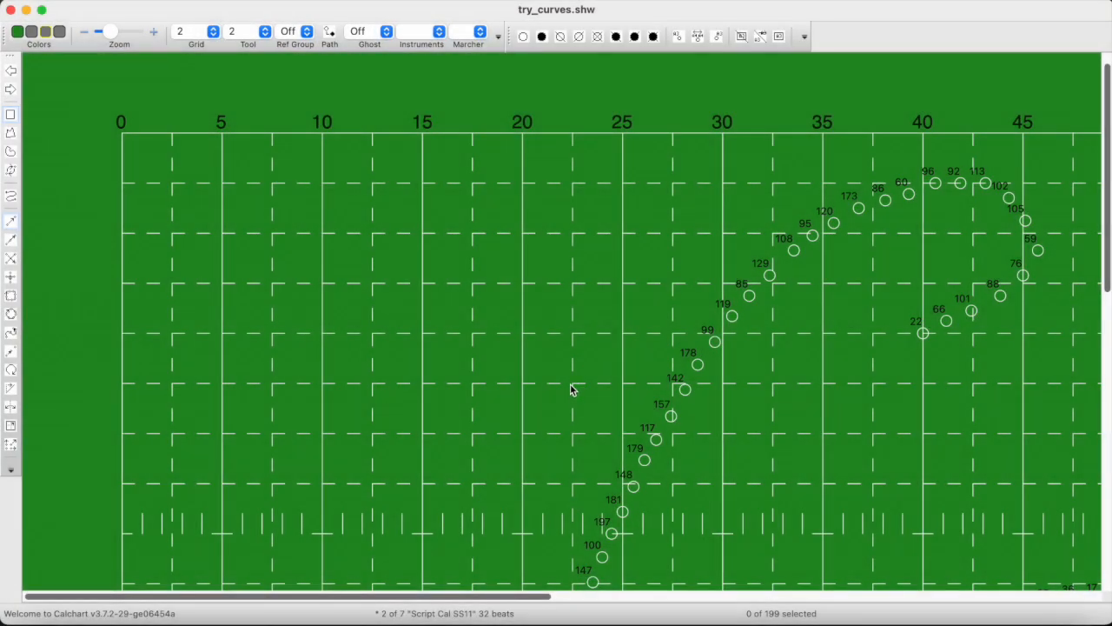
View the whole Script Cal SS11 formation on sheet 2, and go to the next sheet.
{"action": "left_click", "coordinate": [565, 388]}
{"action": "scroll", "coordinate": [564, 389], "scroll_direction": "down", "scroll_amount": 5}
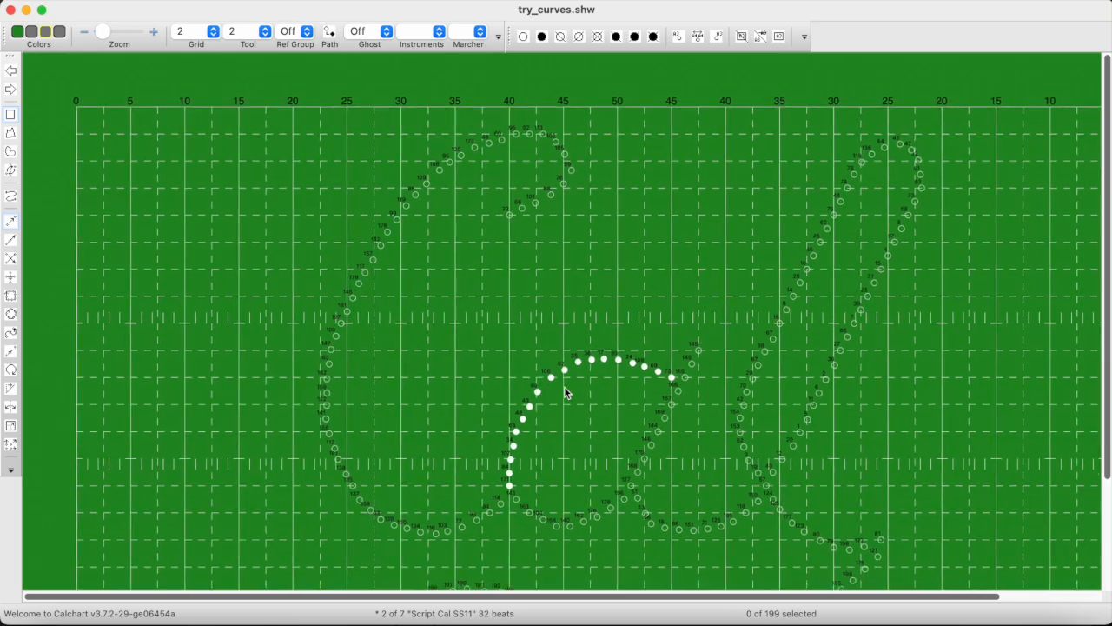
{"action": "left_click", "coordinate": [528, 318]}
{"action": "key", "text": "Page_Down"}
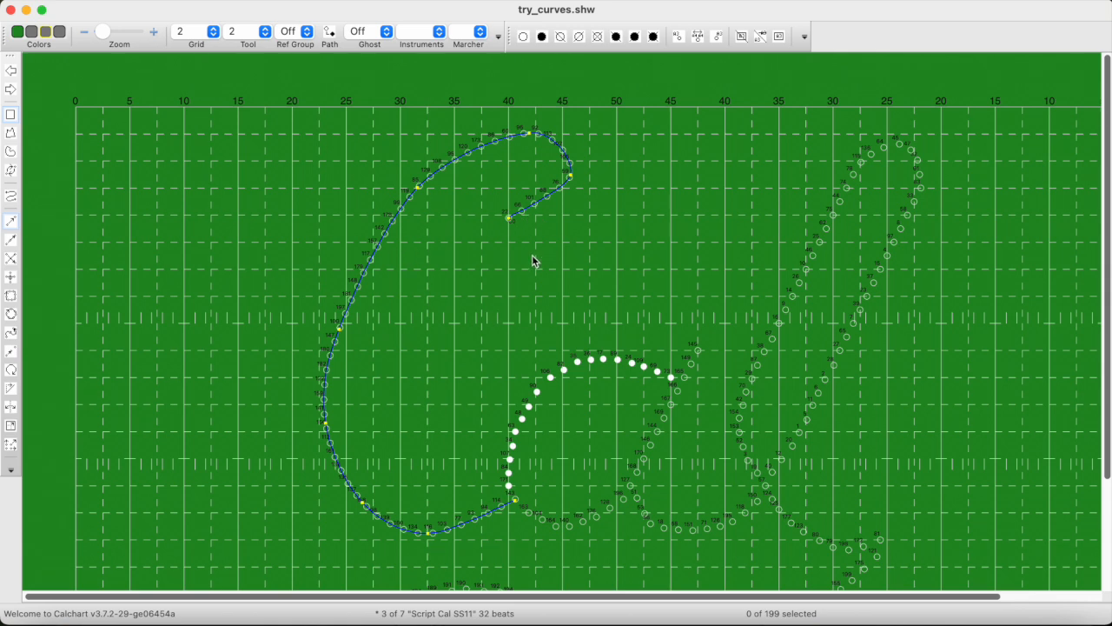
Inspect individual marchers along the upper part of the large C-shaped curve, and clear the selection.
{"action": "left_click_drag", "start_coordinate": [396, 228], "coordinate": [380, 245]}
{"action": "left_click", "coordinate": [394, 223]}
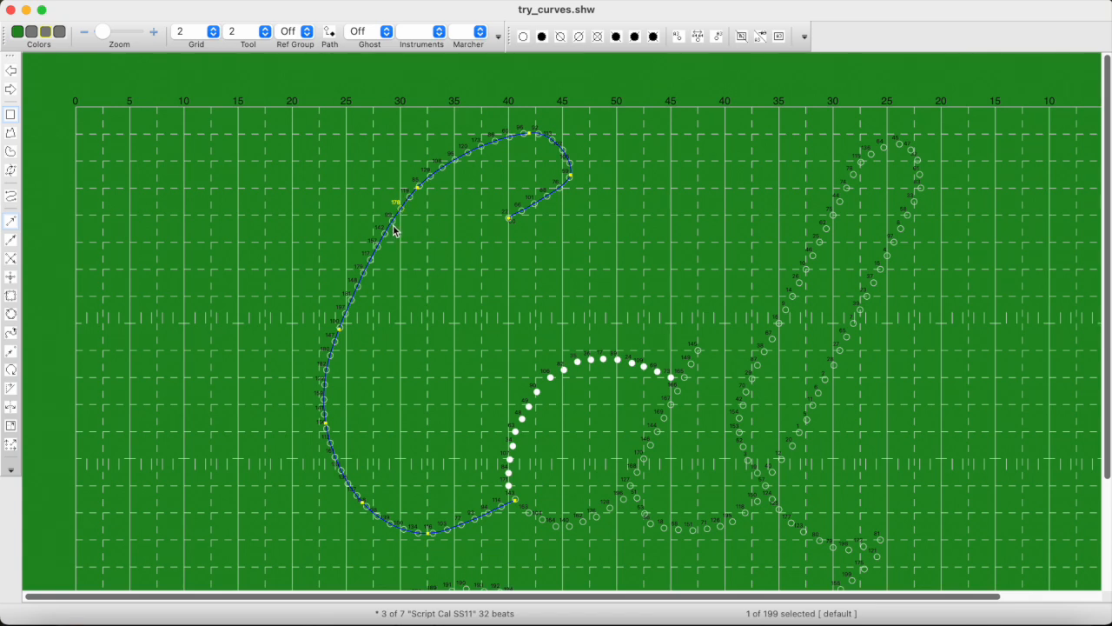
{"action": "left_click", "coordinate": [405, 230]}
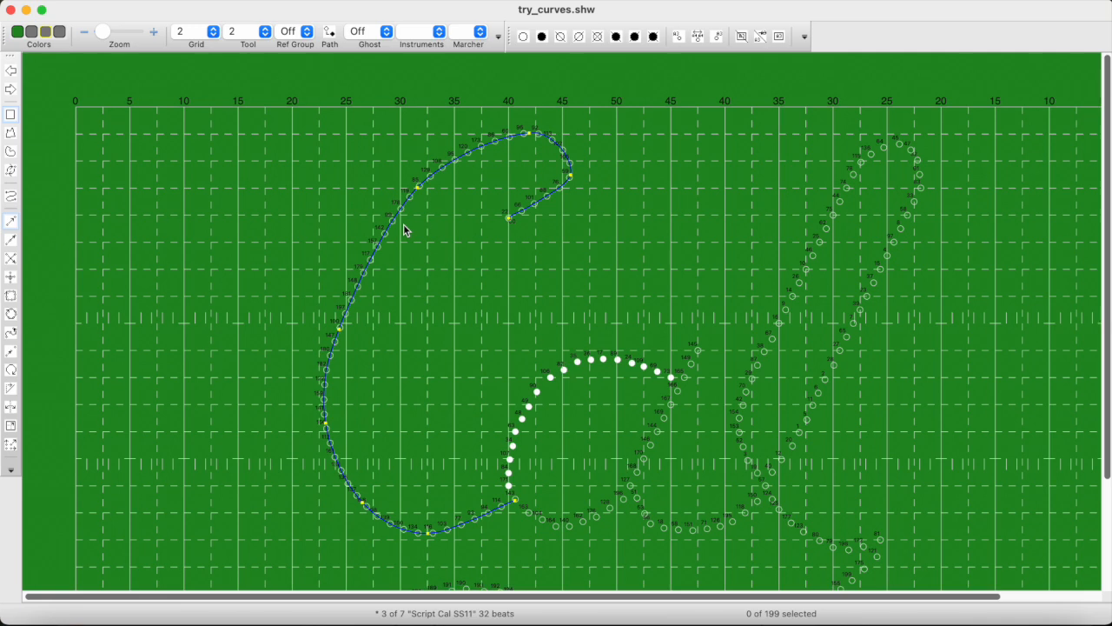
Move marcher 178 down one place in the C-shaped curve's marcher assignments and apply the new order.
{"action": "left_click", "coordinate": [180, 1]}
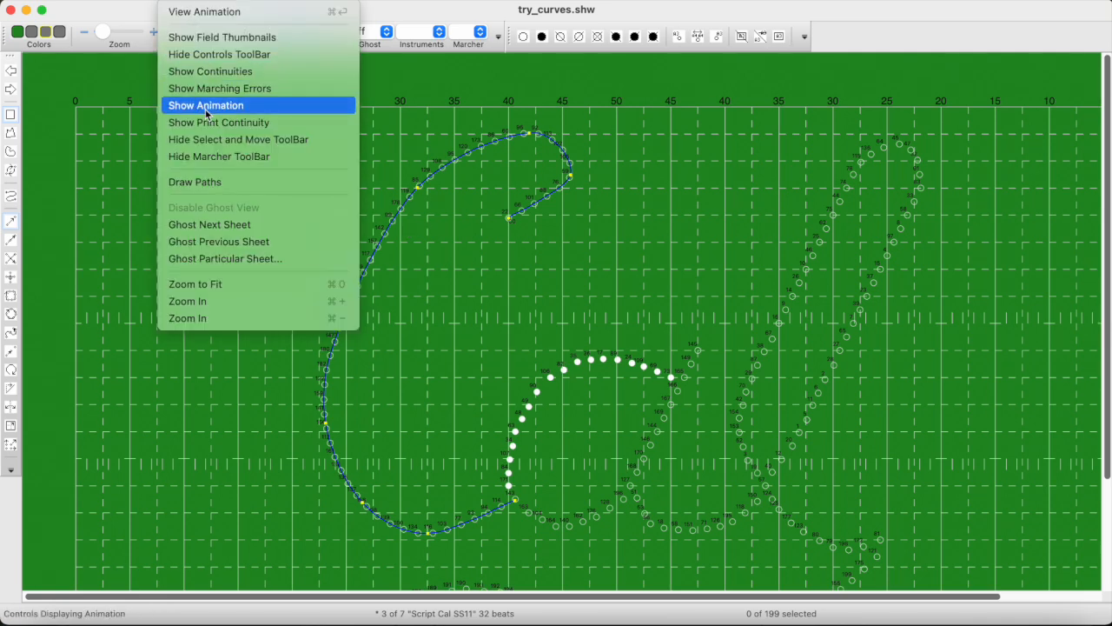
{"action": "mouse_move", "coordinate": [144, 1]}
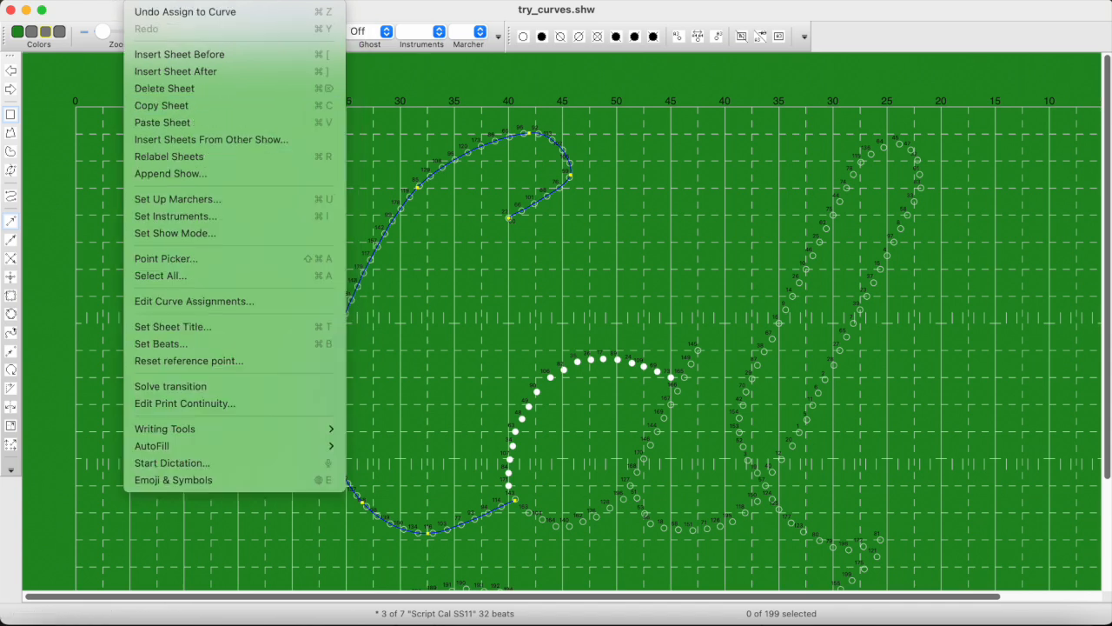
{"action": "left_click", "coordinate": [193, 305]}
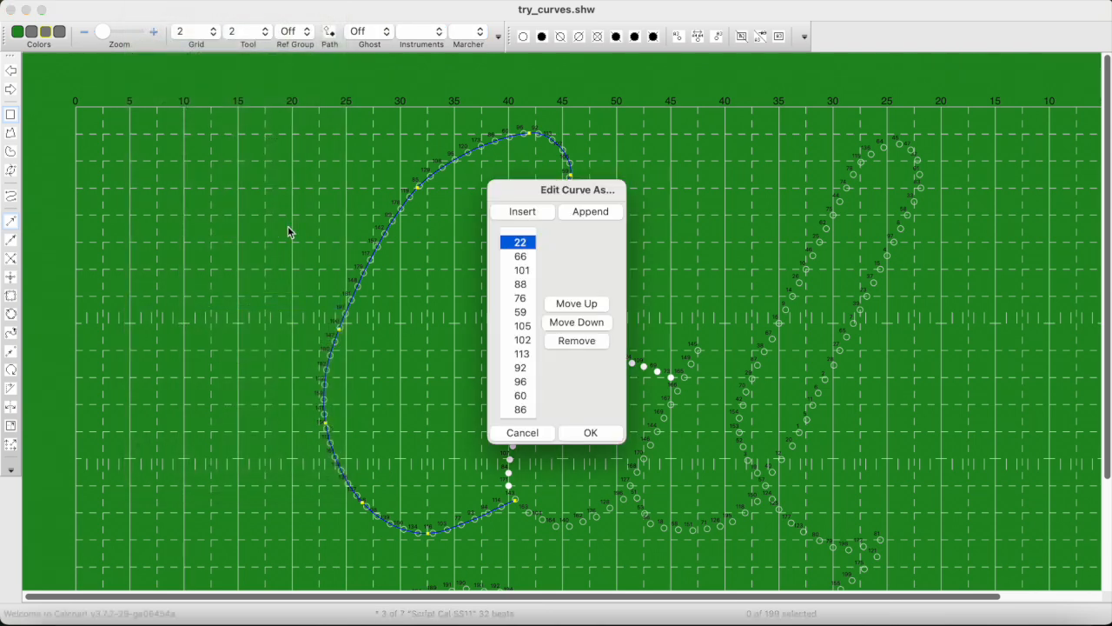
{"action": "scroll", "coordinate": [517, 320], "scroll_direction": "down", "scroll_amount": 5}
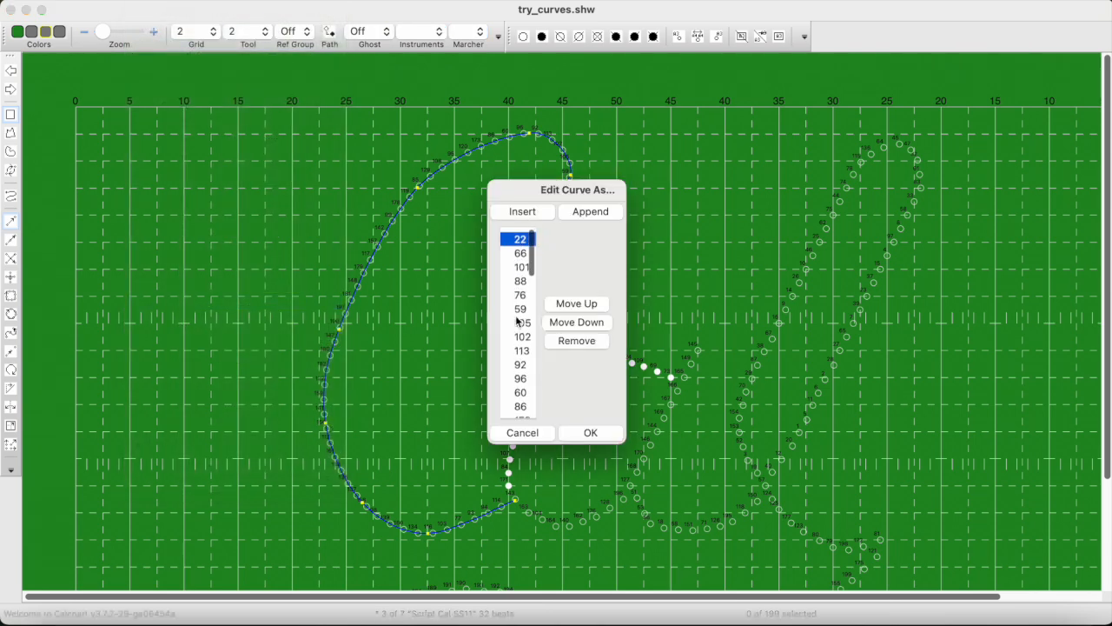
{"action": "scroll", "coordinate": [517, 319], "scroll_direction": "down", "scroll_amount": 8}
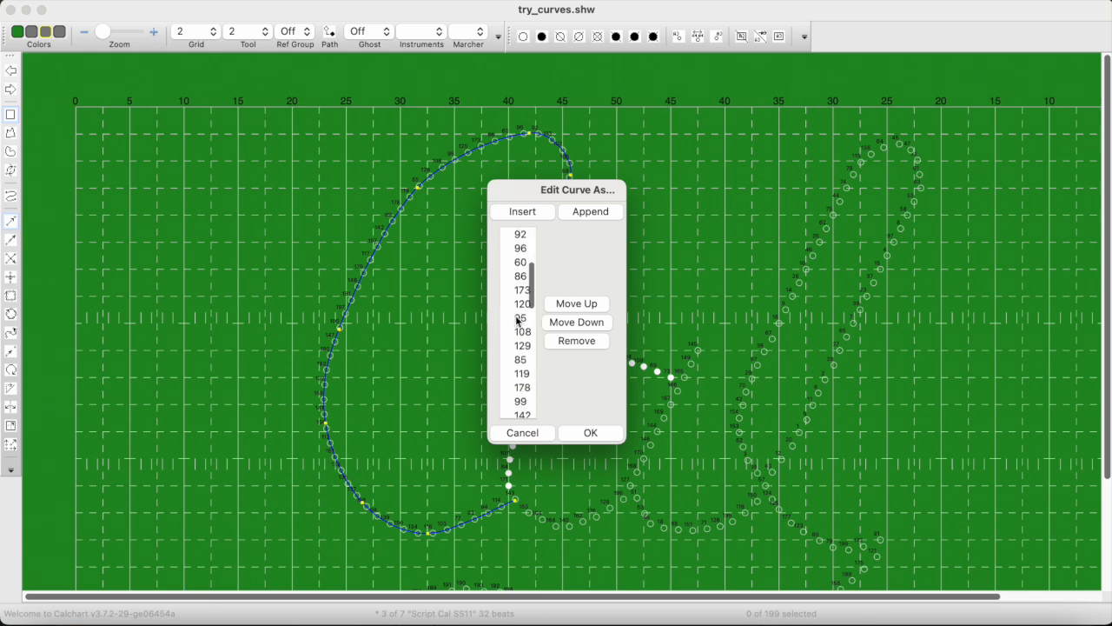
{"action": "left_click", "coordinate": [519, 326]}
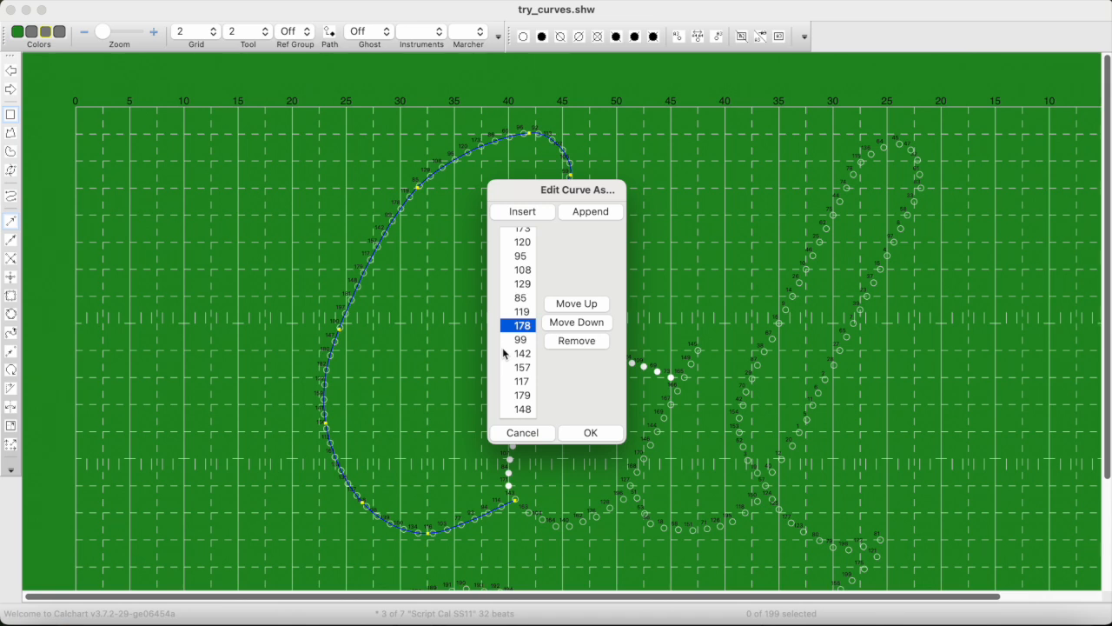
{"action": "left_click", "coordinate": [583, 323]}
{"action": "left_click", "coordinate": [591, 432]}
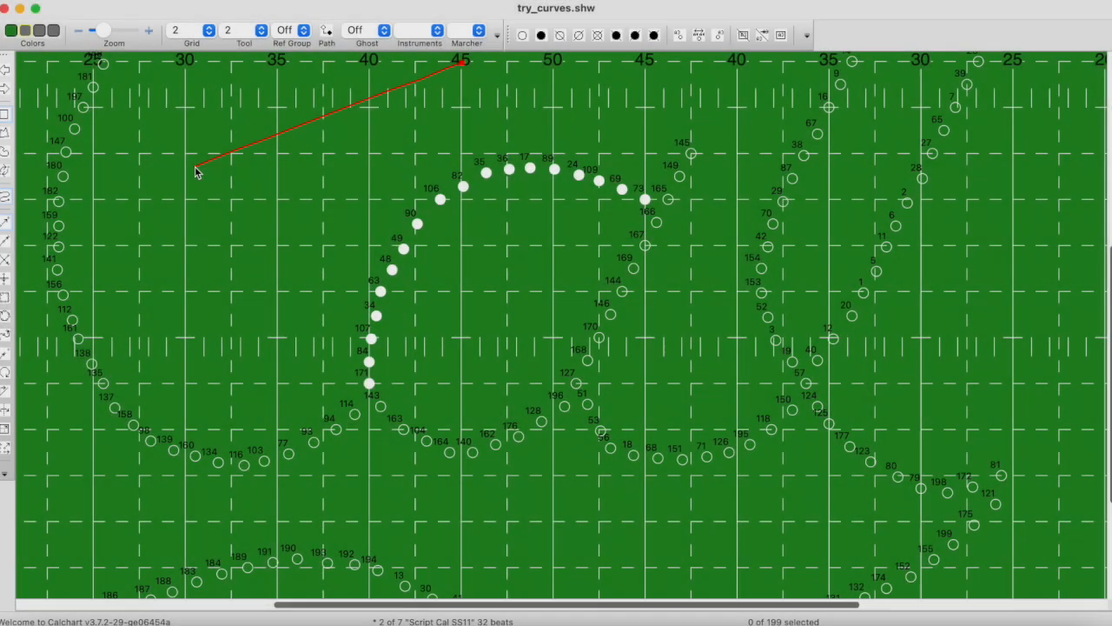
Draw a curve over the arch of filled marchers, from marcher 73 past marchers 17 and 90 to marcher 171.
{"action": "left_click_drag", "start_coordinate": [199, 168], "coordinate": [331, 294]}
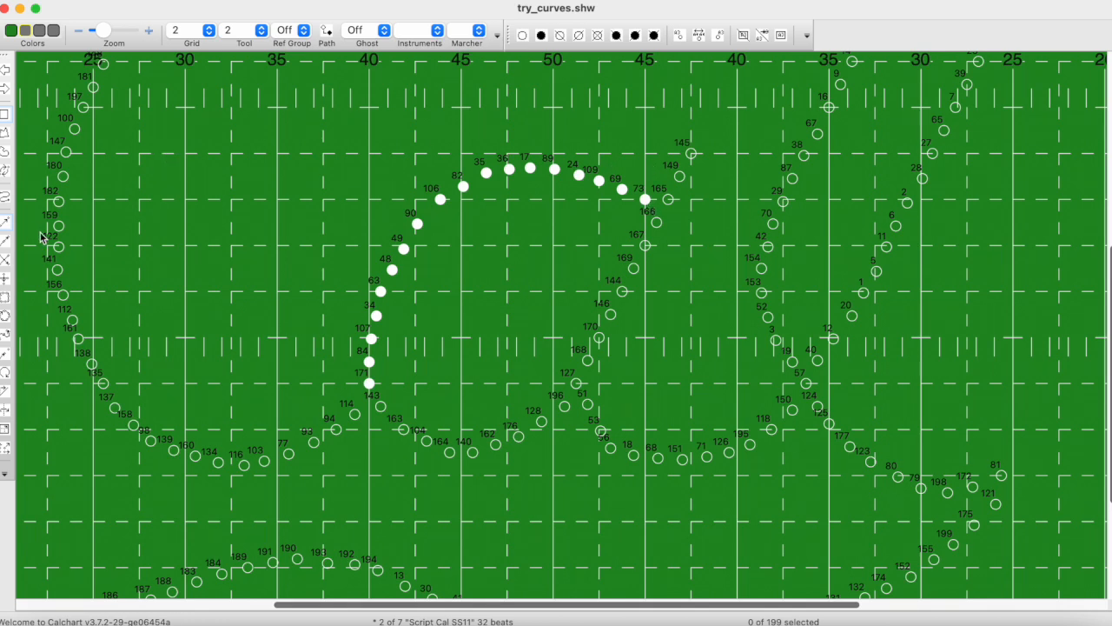
{"action": "left_click", "coordinate": [7, 198]}
{"action": "left_click", "coordinate": [519, 164]}
{"action": "left_click", "coordinate": [412, 225]}
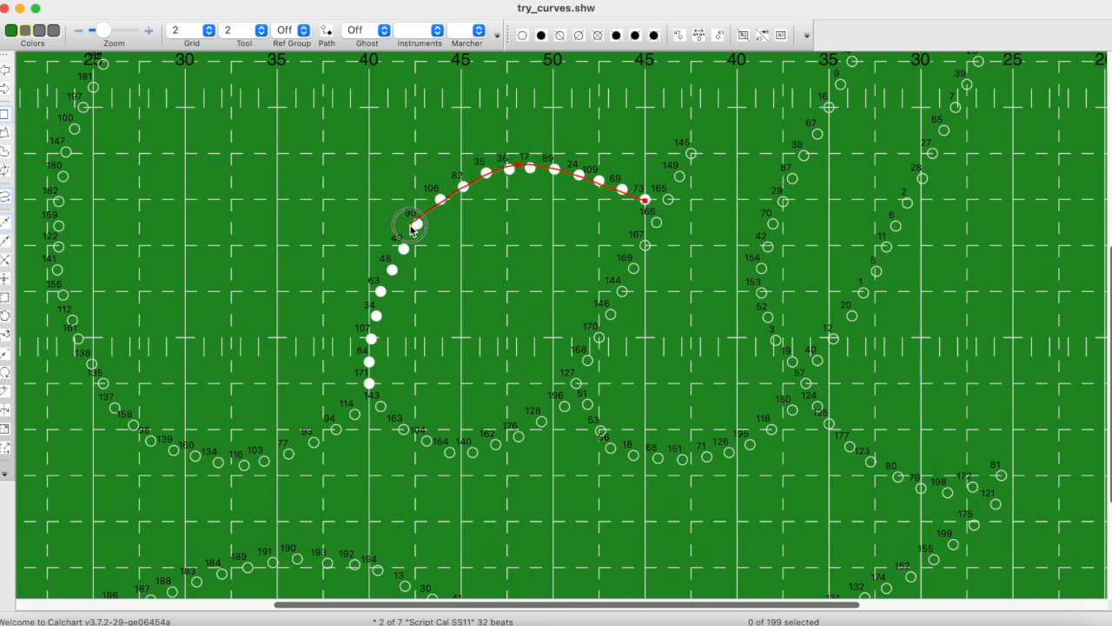
{"action": "double_click", "coordinate": [370, 385]}
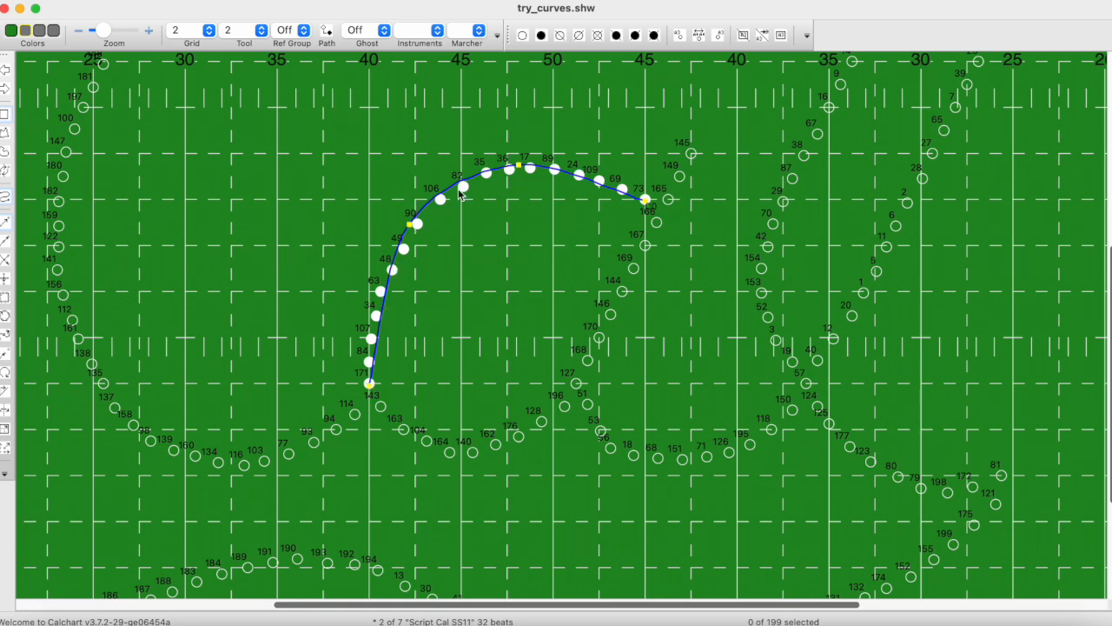
Reshape the new curve to follow the filled marchers, with control points near marchers 17, 106 and 34.
{"action": "left_click_drag", "start_coordinate": [521, 169], "coordinate": [546, 170]}
{"action": "left_click_drag", "start_coordinate": [413, 223], "coordinate": [403, 238]}
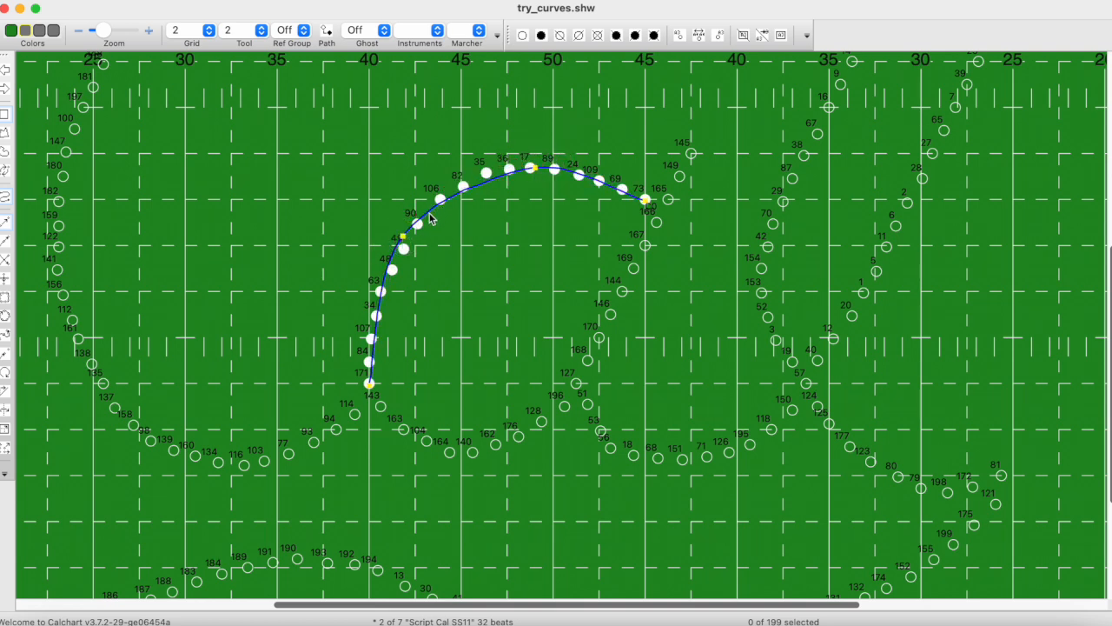
{"action": "mouse_move", "coordinate": [380, 307]}
{"action": "left_mouse_down"}
{"action": "mouse_move", "coordinate": [399, 238]}
{"action": "mouse_move", "coordinate": [440, 200]}
{"action": "left_mouse_up"}
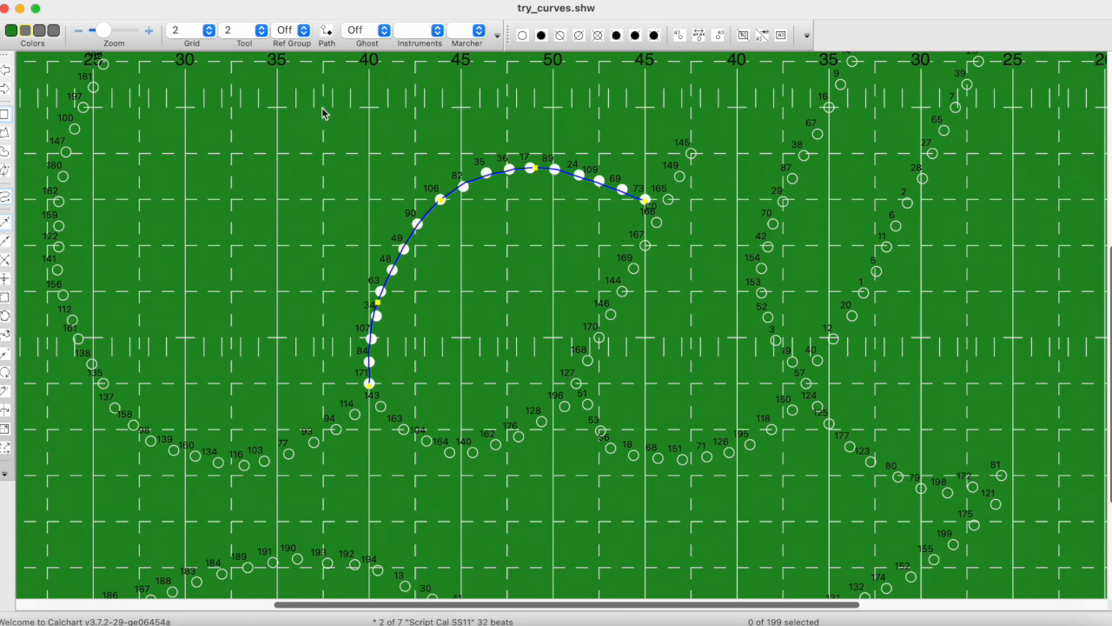
Append all marchers with the solid dot symbol to the new curve's assignments.
{"action": "left_click", "coordinate": [167, 1]}
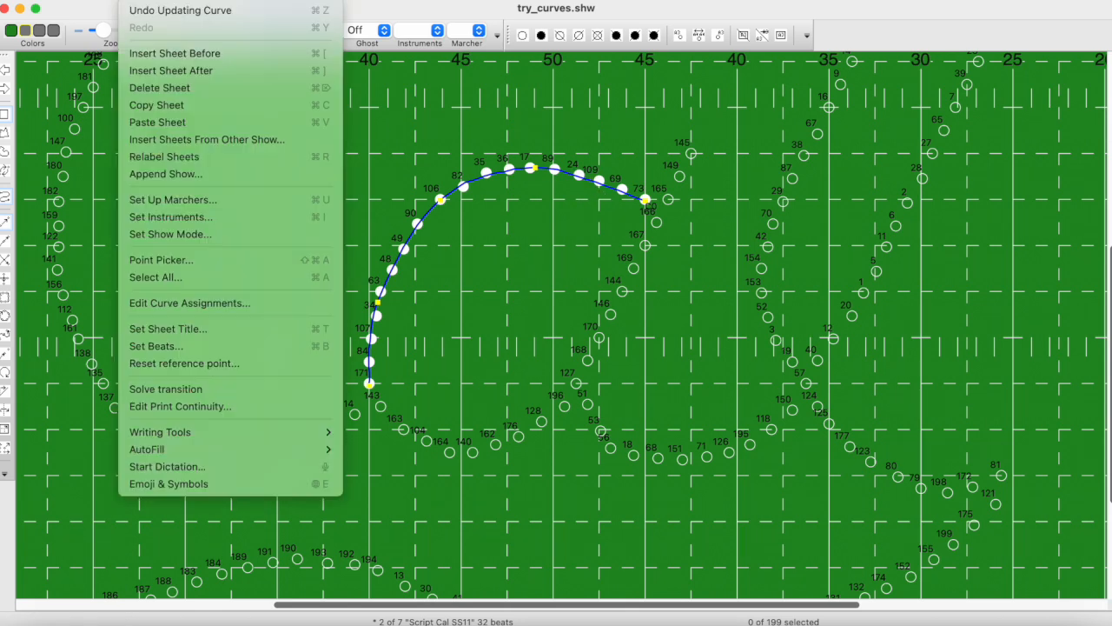
{"action": "left_click", "coordinate": [179, 304]}
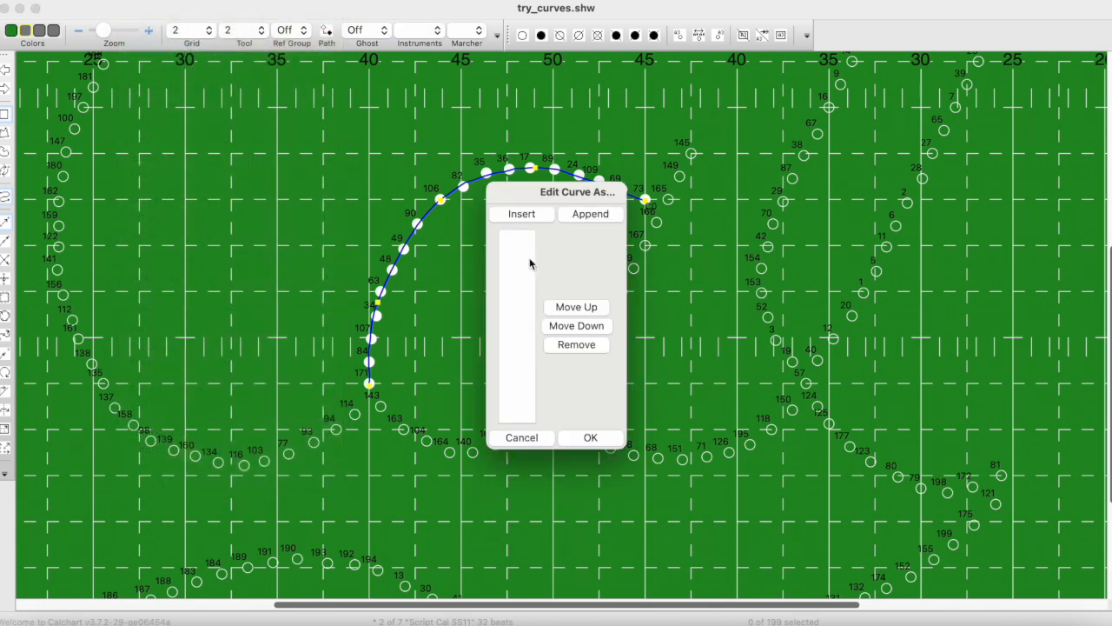
{"action": "left_click", "coordinate": [591, 217]}
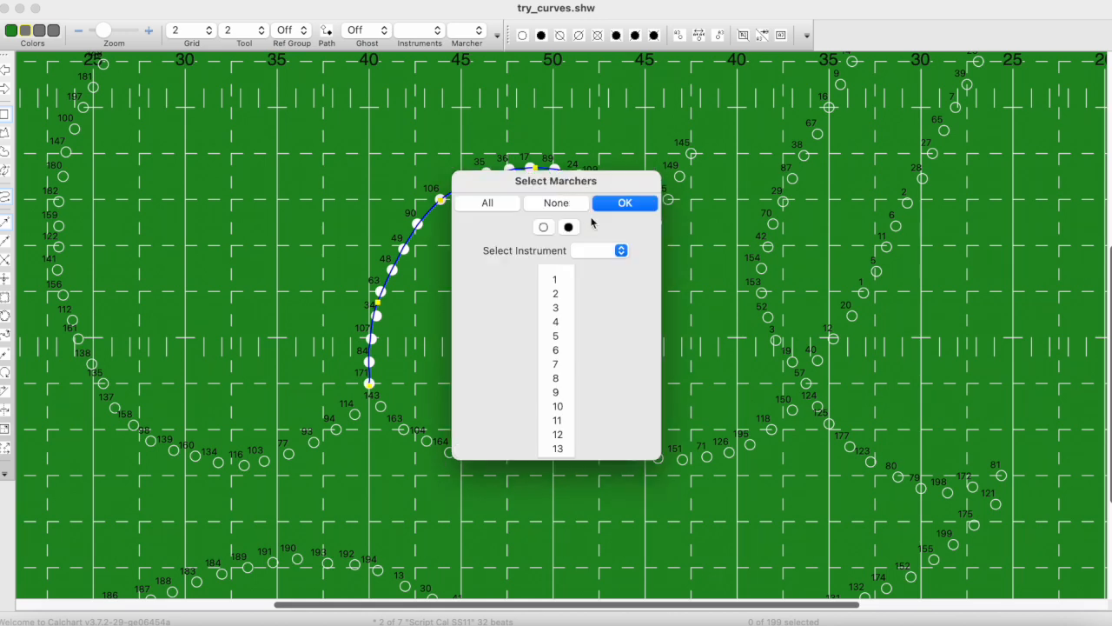
{"action": "left_click", "coordinate": [569, 227]}
{"action": "left_click_drag", "start_coordinate": [584, 183], "coordinate": [823, 131]}
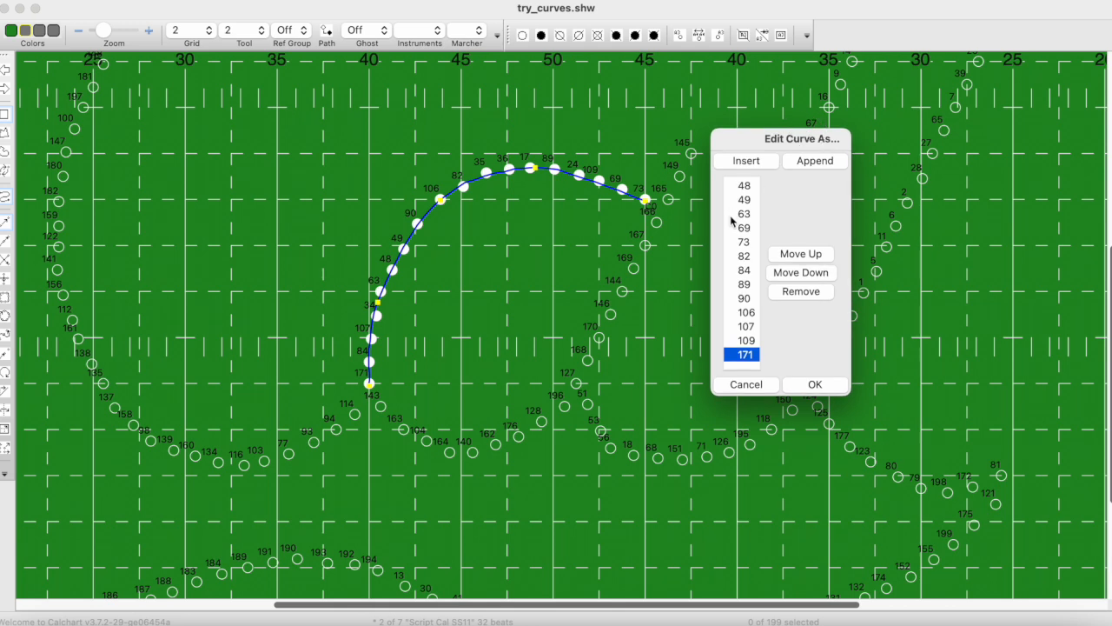
Move marcher 73 to the first place in the curve's assignment order.
{"action": "left_click", "coordinate": [744, 244]}
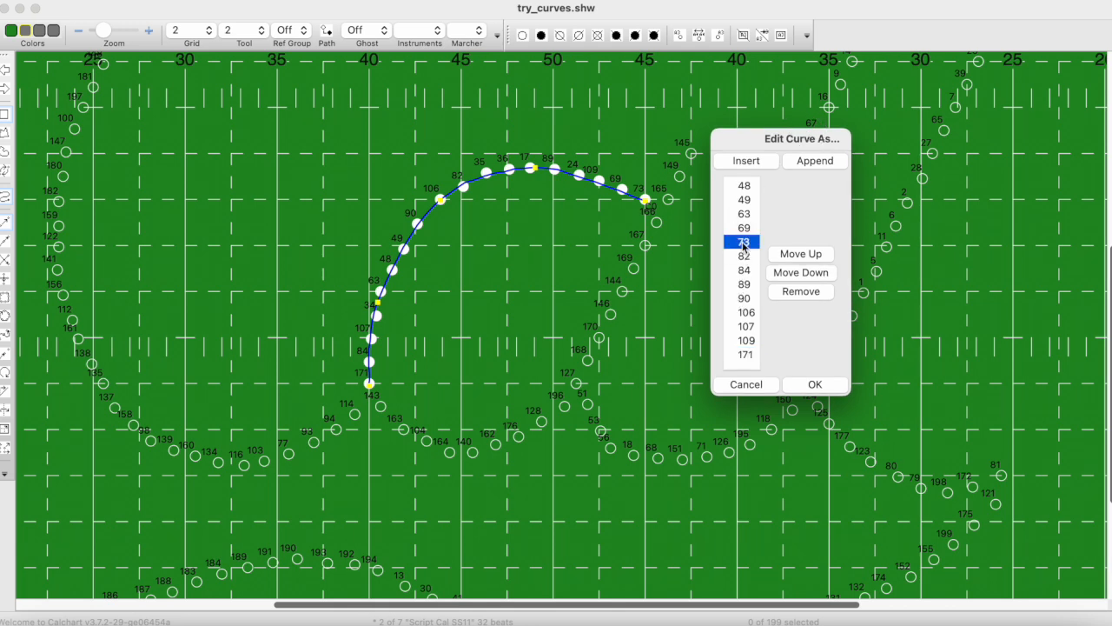
{"action": "left_click", "coordinate": [801, 254]}
{"action": "left_click", "coordinate": [801, 254]}
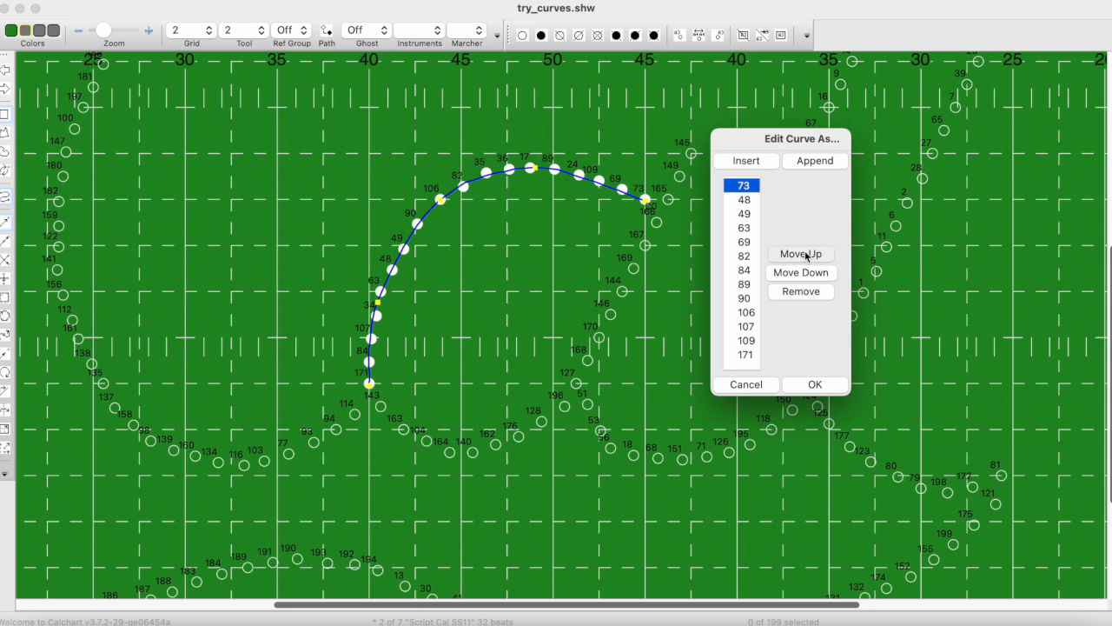
{"action": "left_click", "coordinate": [801, 254]}
{"action": "left_click", "coordinate": [801, 254]}
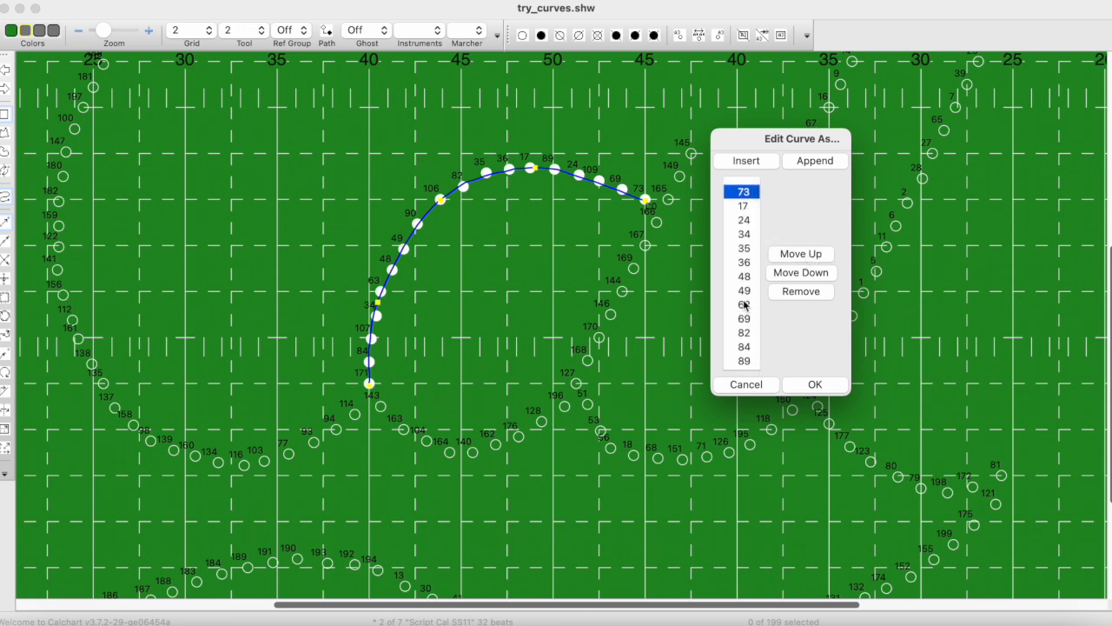
Move marcher 69 up to second place in the assignment order, directly after marcher 73.
{"action": "left_click", "coordinate": [744, 319]}
{"action": "left_click", "coordinate": [814, 254]}
{"action": "left_click", "coordinate": [815, 253]}
{"action": "left_click", "coordinate": [815, 254]}
{"action": "left_click", "coordinate": [814, 254]}
{"action": "left_click", "coordinate": [814, 254]}
{"action": "left_click", "coordinate": [814, 254]}
{"action": "left_click", "coordinate": [815, 253]}
{"action": "left_click", "coordinate": [816, 254]}
{"action": "left_click", "coordinate": [816, 254]}
{"action": "left_click", "coordinate": [821, 274]}
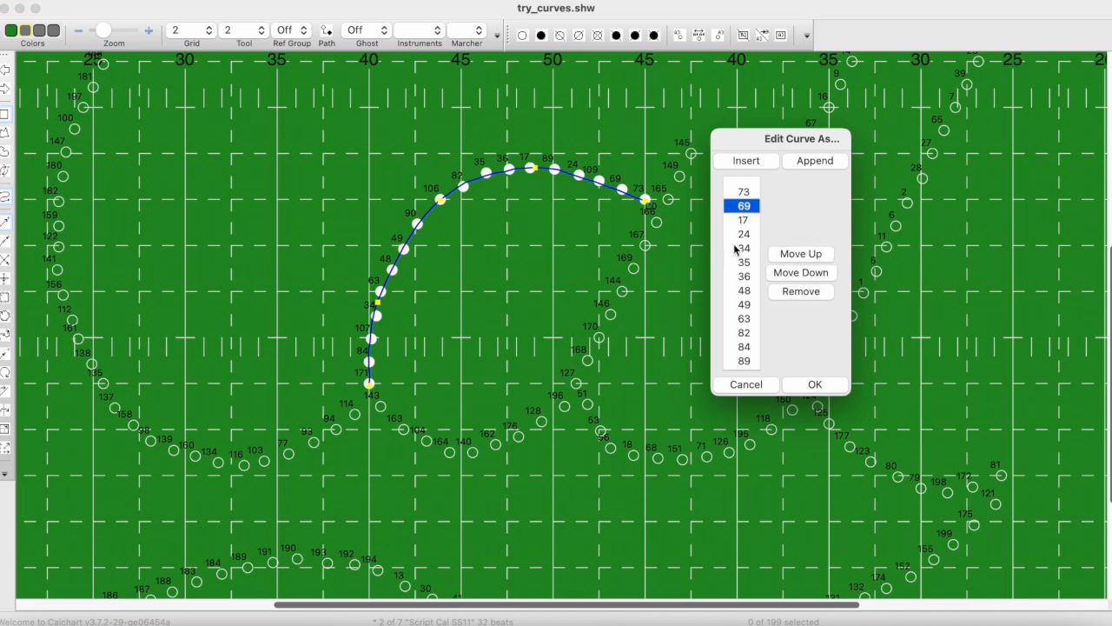
Move marcher 109 to third place in the assignment order, directly after marcher 69.
{"action": "scroll", "coordinate": [745, 348], "scroll_direction": "down", "scroll_amount": 5}
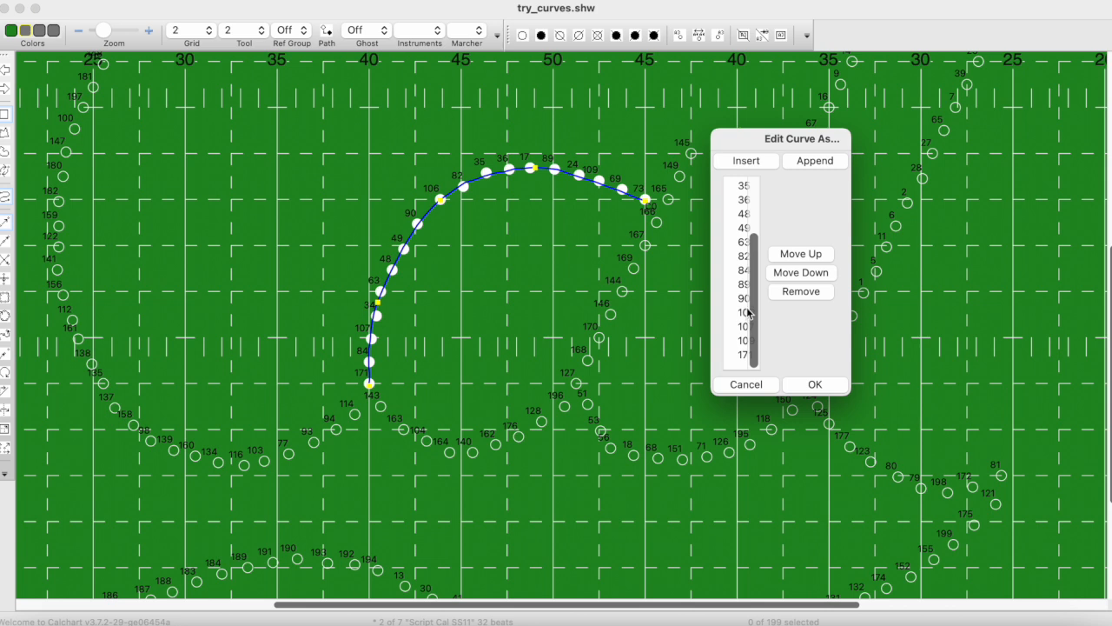
{"action": "left_click", "coordinate": [737, 328]}
{"action": "left_click", "coordinate": [741, 340]}
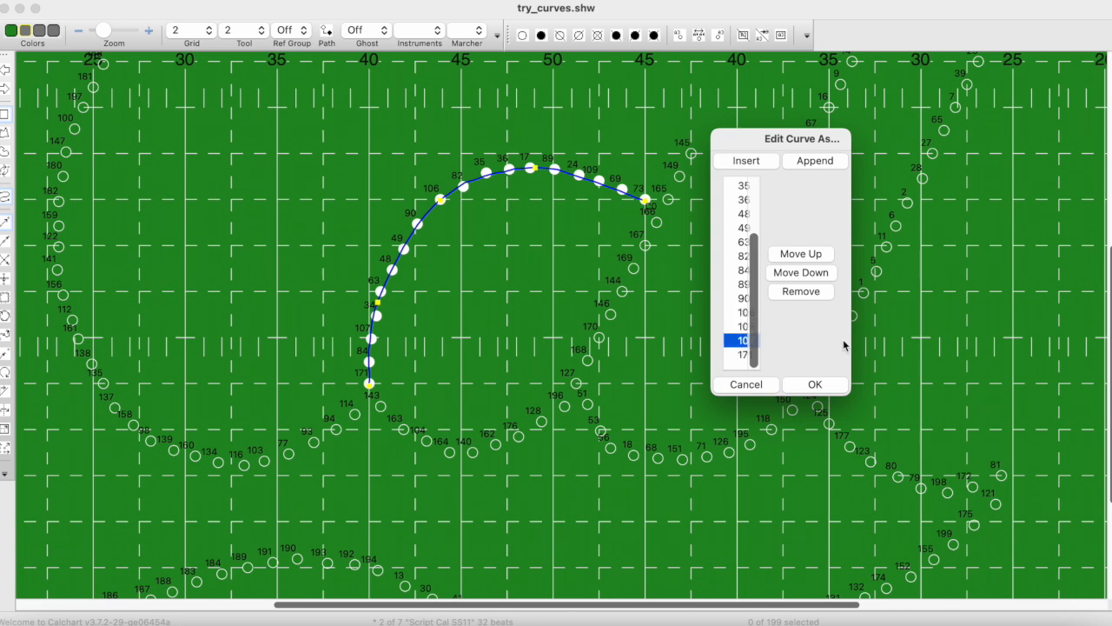
{"action": "double_click", "coordinate": [822, 255]}
{"action": "triple_click", "coordinate": [822, 255]}
{"action": "triple_click", "coordinate": [822, 254]}
{"action": "triple_click", "coordinate": [822, 255]}
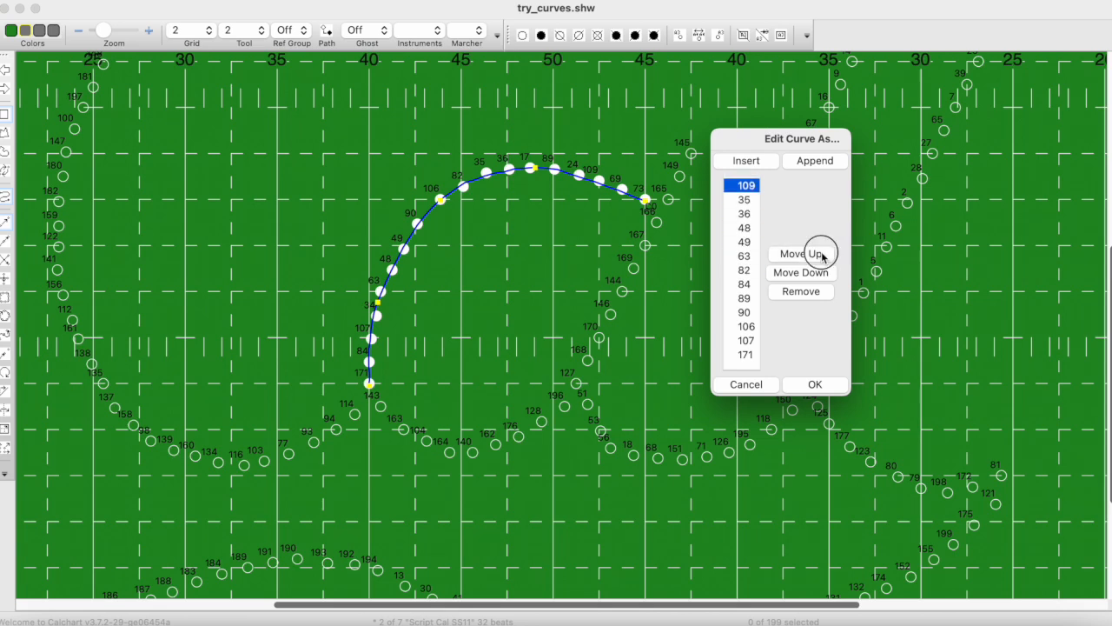
{"action": "triple_click", "coordinate": [822, 255]}
{"action": "double_click", "coordinate": [822, 255]}
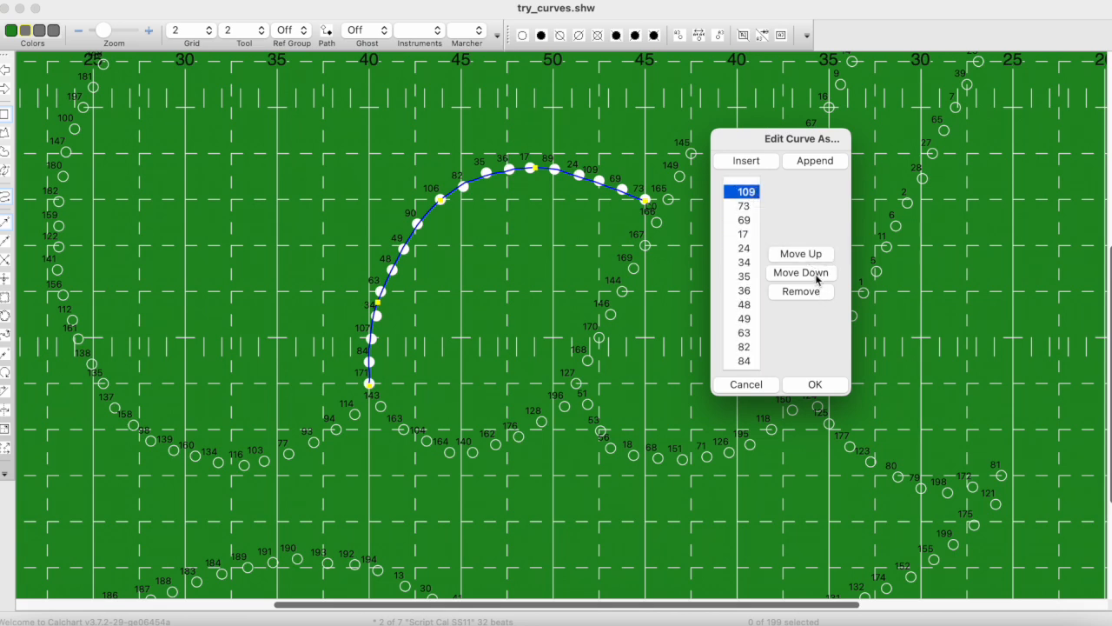
{"action": "double_click", "coordinate": [816, 273]}
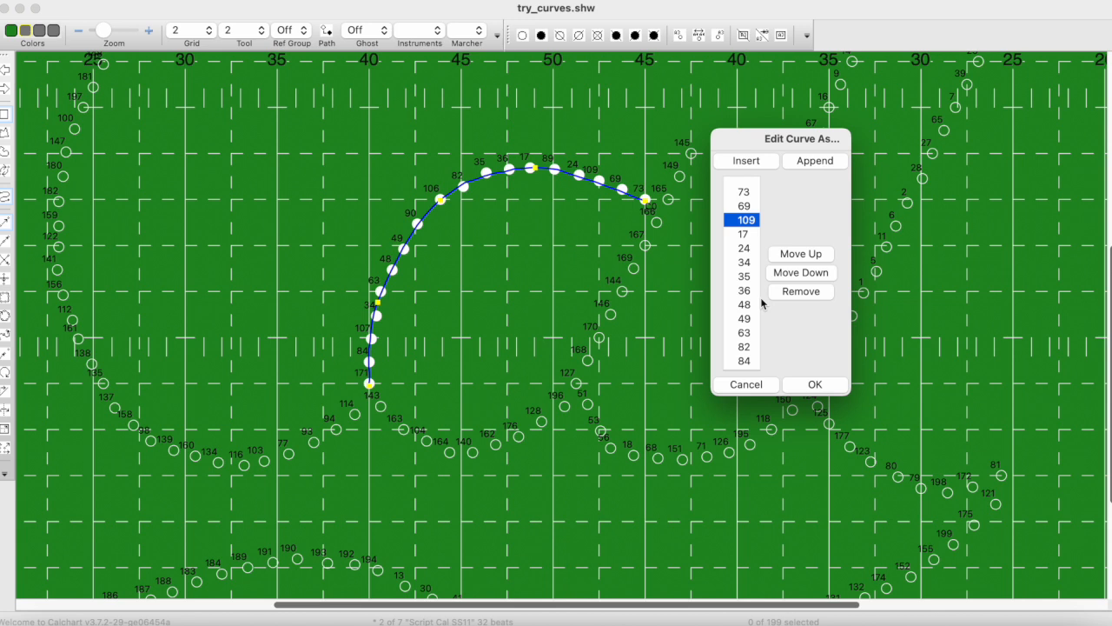
Place marcher 24 directly after marcher 109 in the assignment order, followed by marcher 89.
{"action": "left_click", "coordinate": [748, 248]}
{"action": "left_click", "coordinate": [809, 258]}
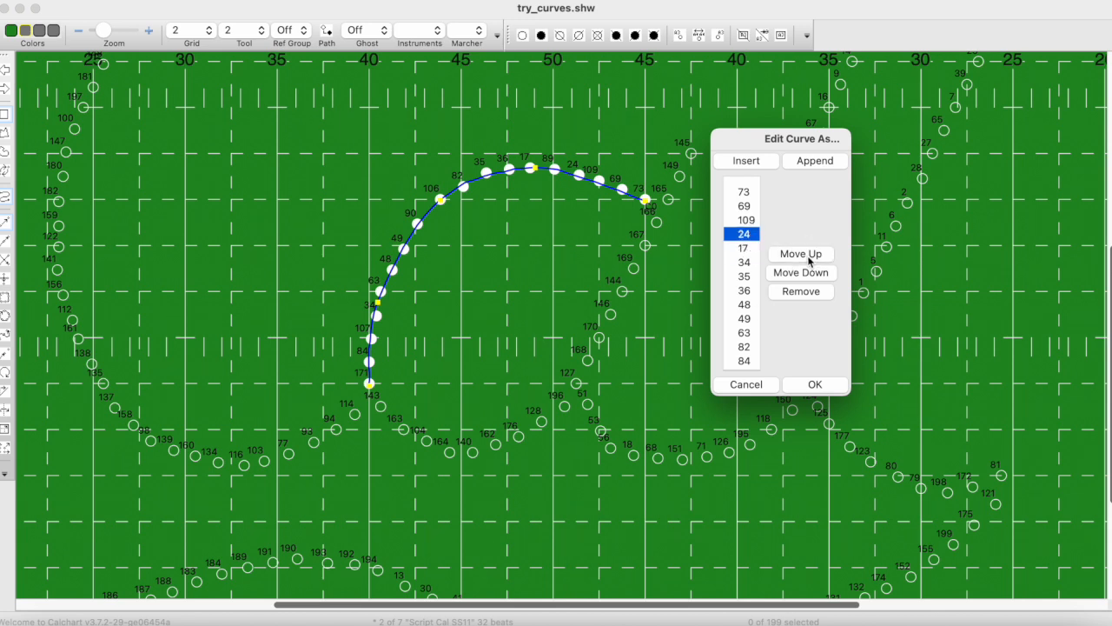
{"action": "scroll", "coordinate": [746, 346], "scroll_direction": "down", "scroll_amount": 3}
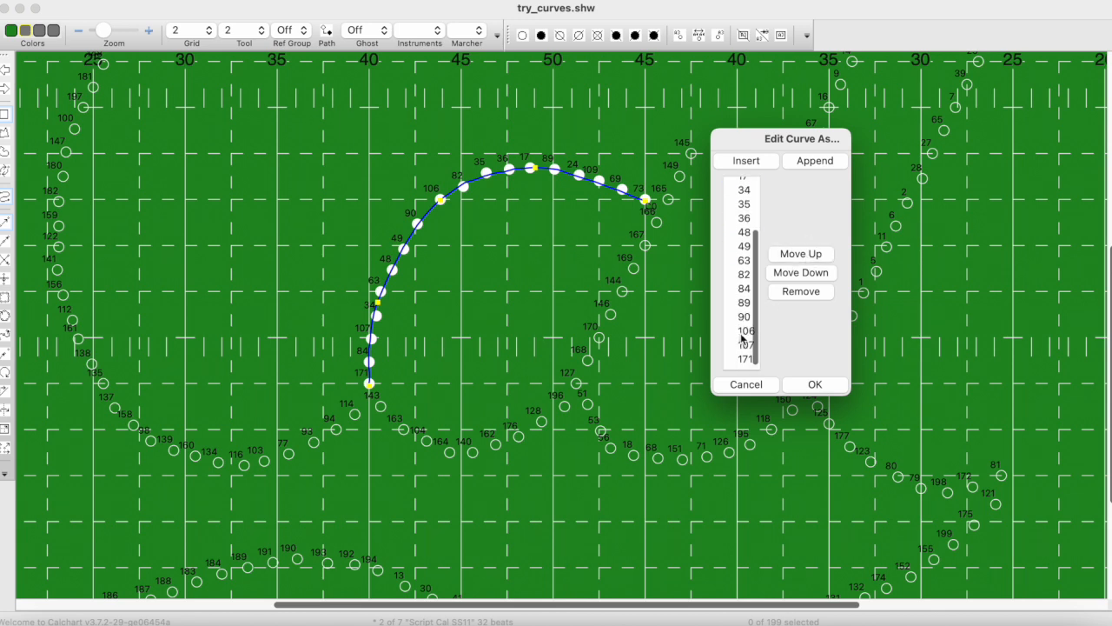
{"action": "left_click", "coordinate": [743, 303]}
{"action": "left_click", "coordinate": [799, 259]}
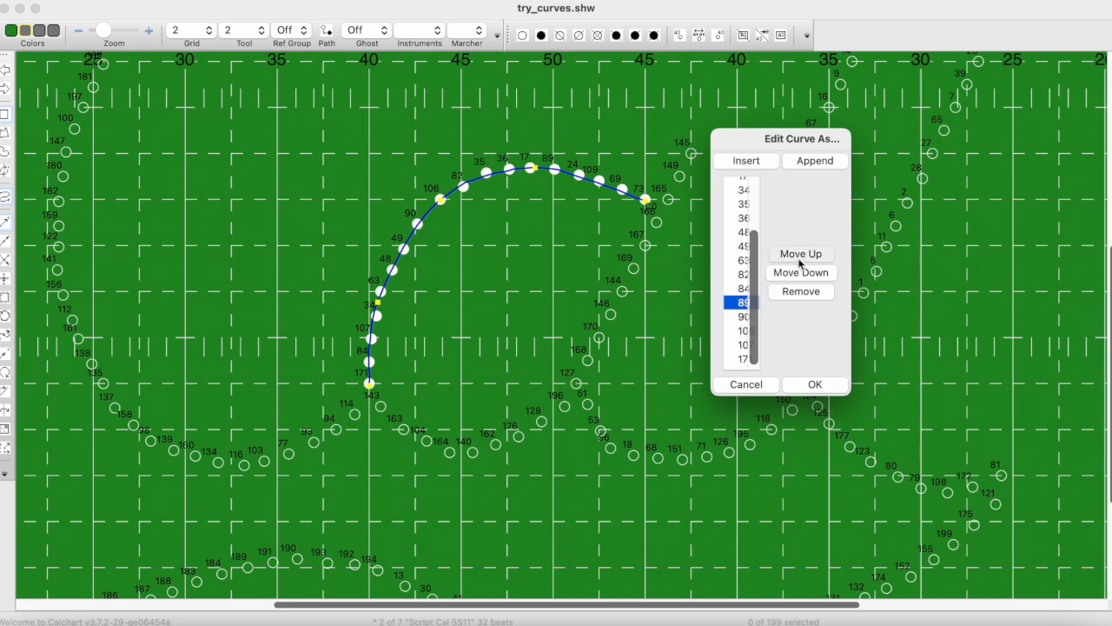
{"action": "left_click", "coordinate": [799, 259]}
{"action": "left_click", "coordinate": [799, 259]}
{"action": "left_click", "coordinate": [800, 259]}
{"action": "left_click", "coordinate": [799, 259]}
{"action": "left_click", "coordinate": [800, 259]}
{"action": "left_click", "coordinate": [800, 259]}
{"action": "left_click", "coordinate": [799, 259]}
{"action": "scroll", "coordinate": [748, 209], "scroll_direction": "up", "scroll_amount": 2}
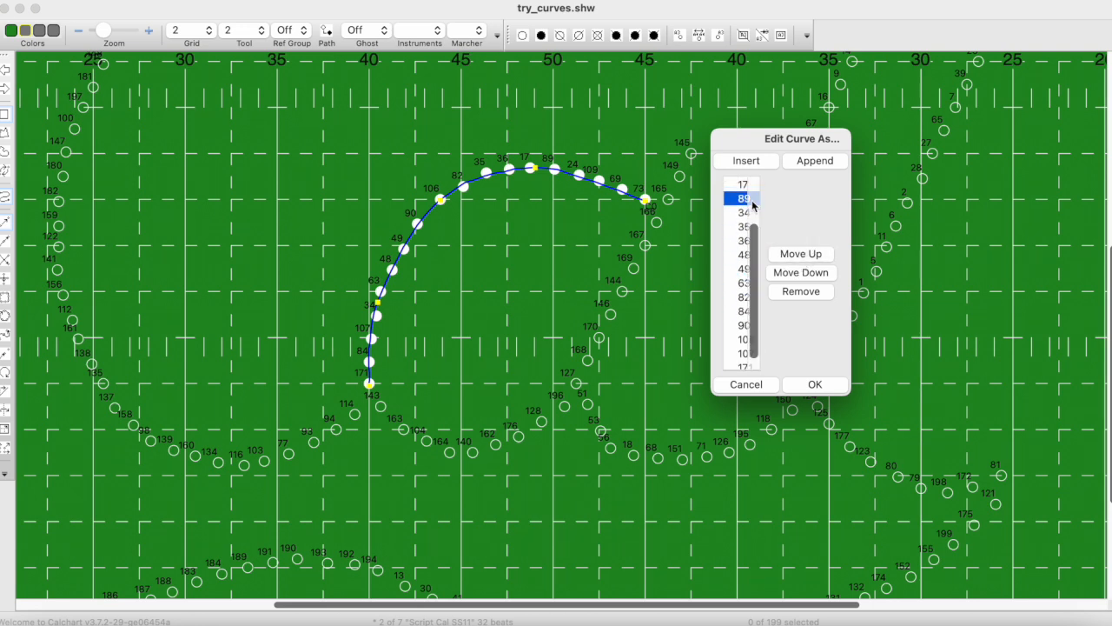
{"action": "scroll", "coordinate": [752, 203], "scroll_direction": "down", "scroll_amount": 1}
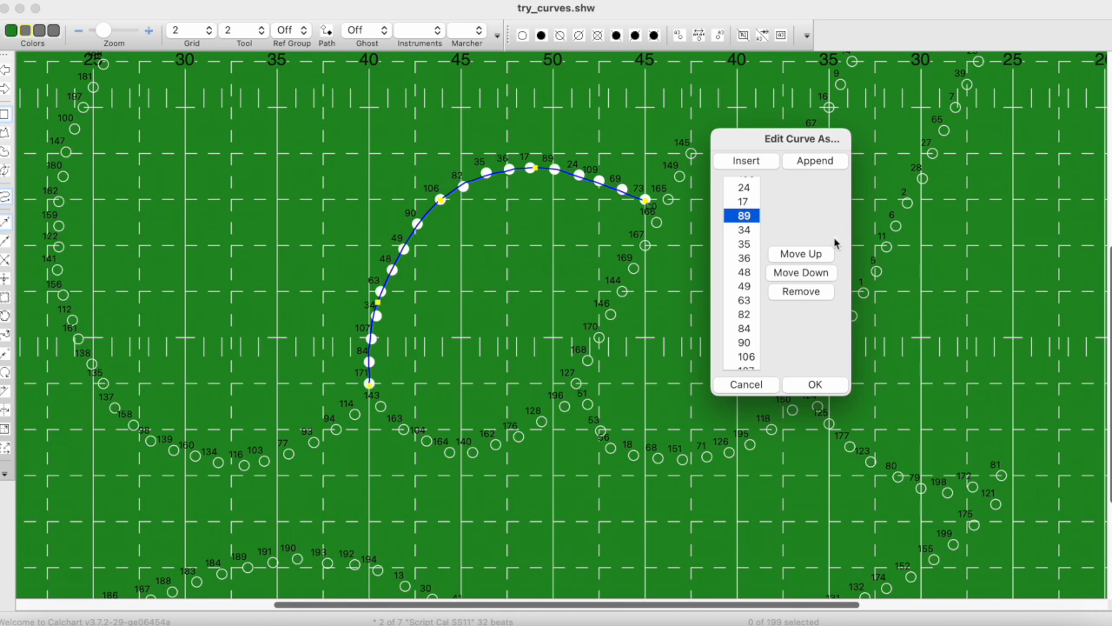
{"action": "left_click", "coordinate": [822, 256]}
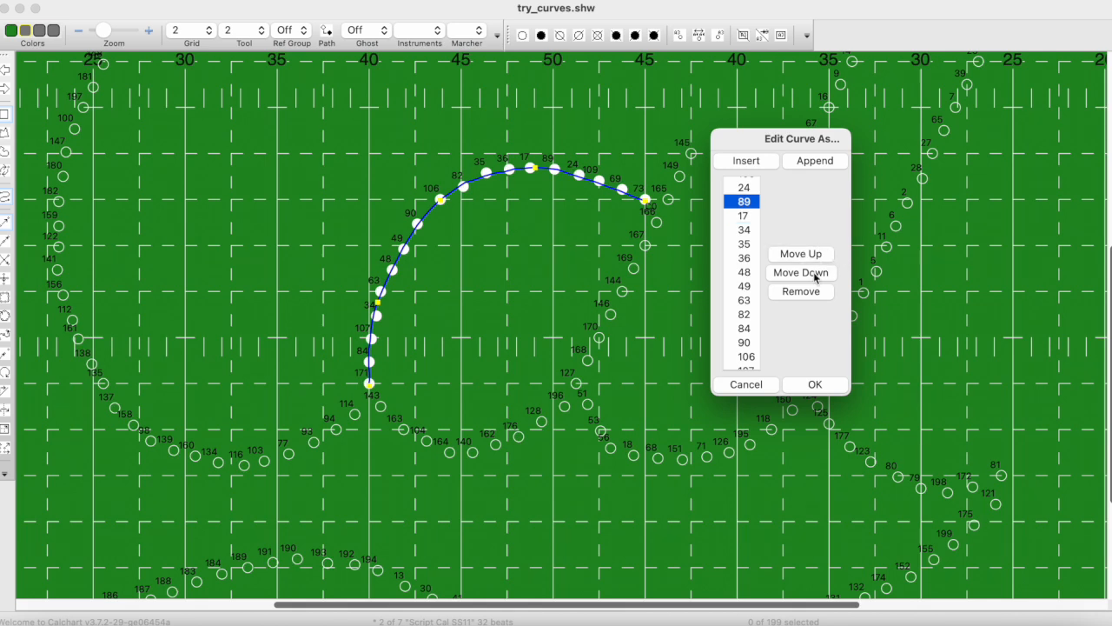
Move marchers 36, 35 and 82 up in the assignment order so they follow marcher 17 in that sequence.
{"action": "left_click", "coordinate": [745, 256]}
{"action": "left_click", "coordinate": [803, 254]}
{"action": "left_click", "coordinate": [803, 254]}
{"action": "left_click", "coordinate": [746, 258]}
{"action": "left_click", "coordinate": [804, 254]}
{"action": "left_click", "coordinate": [747, 316]}
{"action": "left_click", "coordinate": [805, 256]}
{"action": "left_click", "coordinate": [804, 255]}
{"action": "left_click", "coordinate": [805, 255]}
{"action": "left_click", "coordinate": [805, 255]}
Order the remaining assignments as 106, 90, 49, 48, 63, 34, 107, 84, 171 and apply them to the curve.
{"action": "left_click", "coordinate": [747, 357]}
{"action": "left_click", "coordinate": [745, 357]}
{"action": "left_click", "coordinate": [803, 255]}
{"action": "left_click", "coordinate": [745, 329]}
{"action": "left_click", "coordinate": [801, 257]}
{"action": "scroll", "coordinate": [753, 332], "scroll_direction": "down", "scroll_amount": 2}
{"action": "left_click", "coordinate": [746, 298]}
{"action": "left_click", "coordinate": [803, 255]}
{"action": "left_click", "coordinate": [746, 312]}
{"action": "left_click", "coordinate": [801, 253]}
{"action": "left_click", "coordinate": [746, 340]}
{"action": "left_click", "coordinate": [804, 254]}
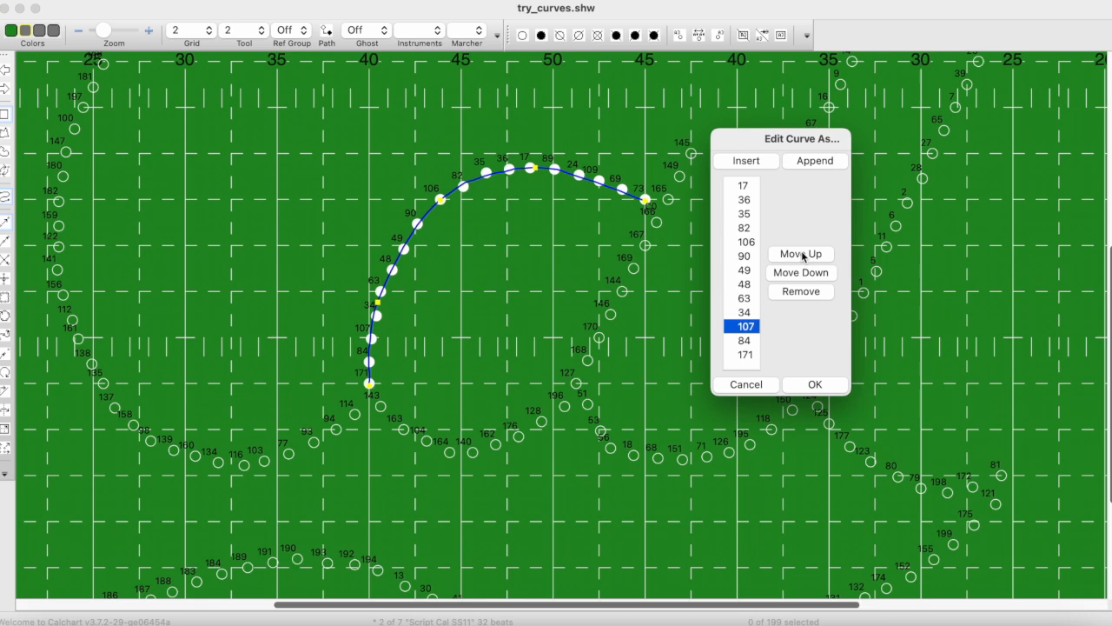
{"action": "left_click", "coordinate": [815, 384]}
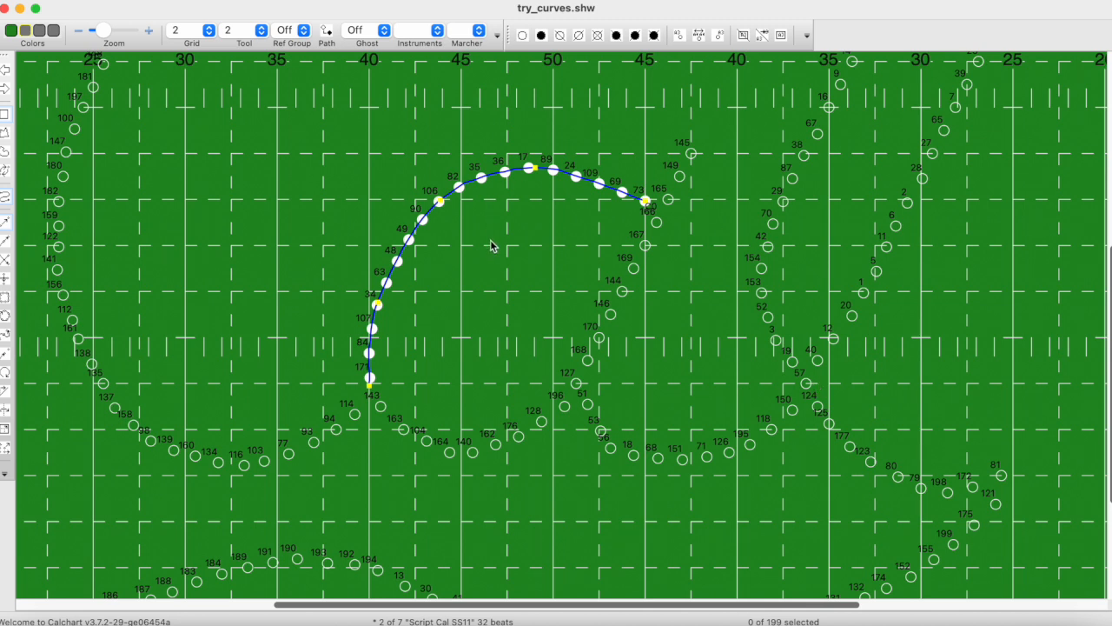